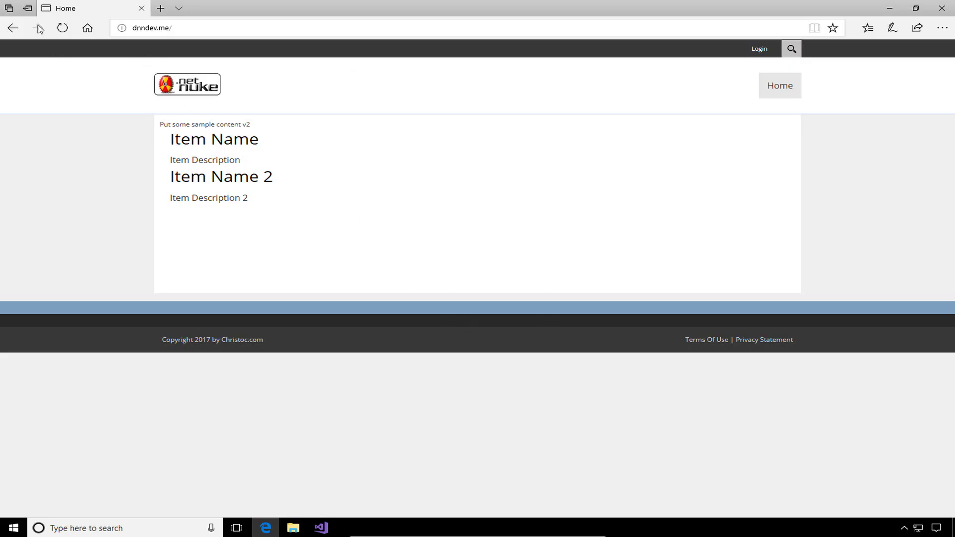
- Reload the dnndev.me Home page in Edge
{"action": "left_click", "coordinate": [62, 27]}
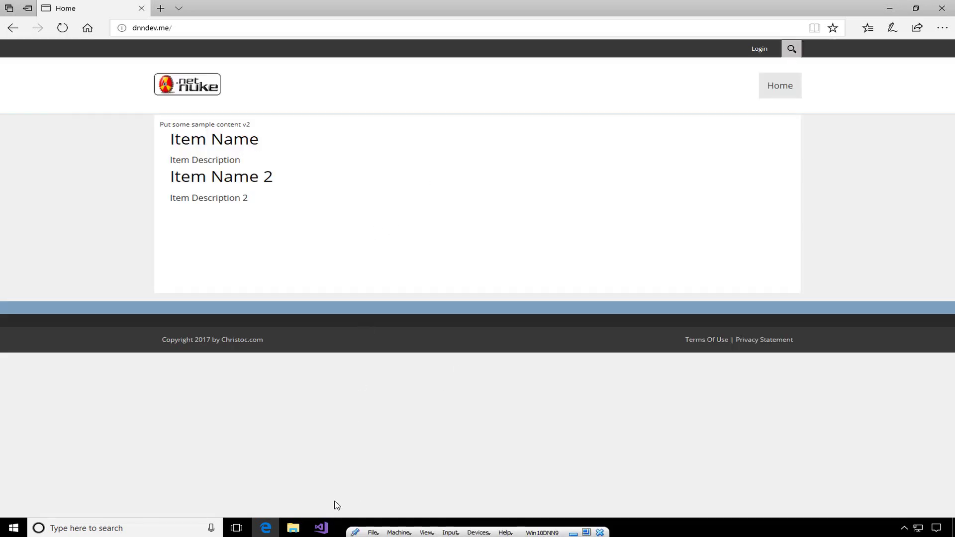
- Launch Visual Studio 2017 and remove the unopenable SampleTheme.sln entry from the Recent list
{"action": "left_click", "coordinate": [323, 528]}
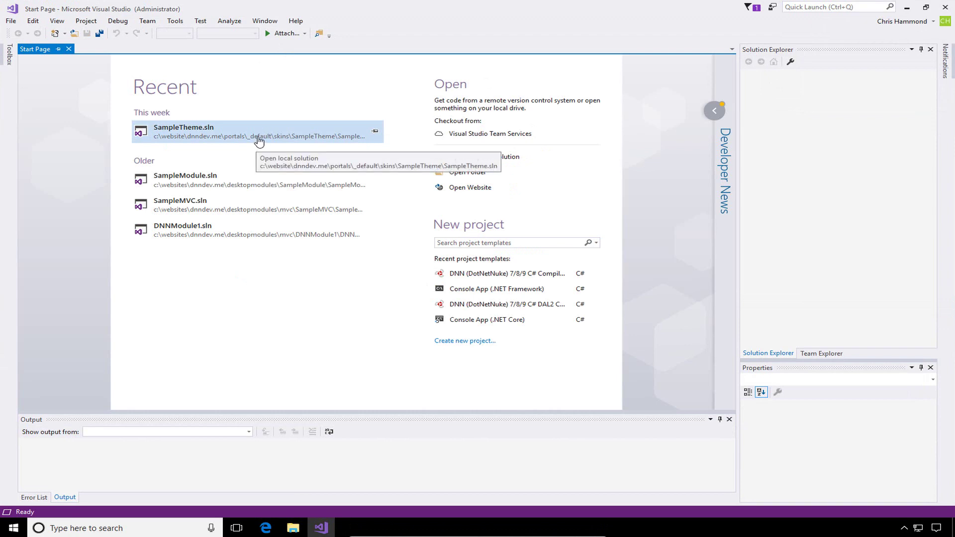
{"action": "left_click", "coordinate": [258, 141]}
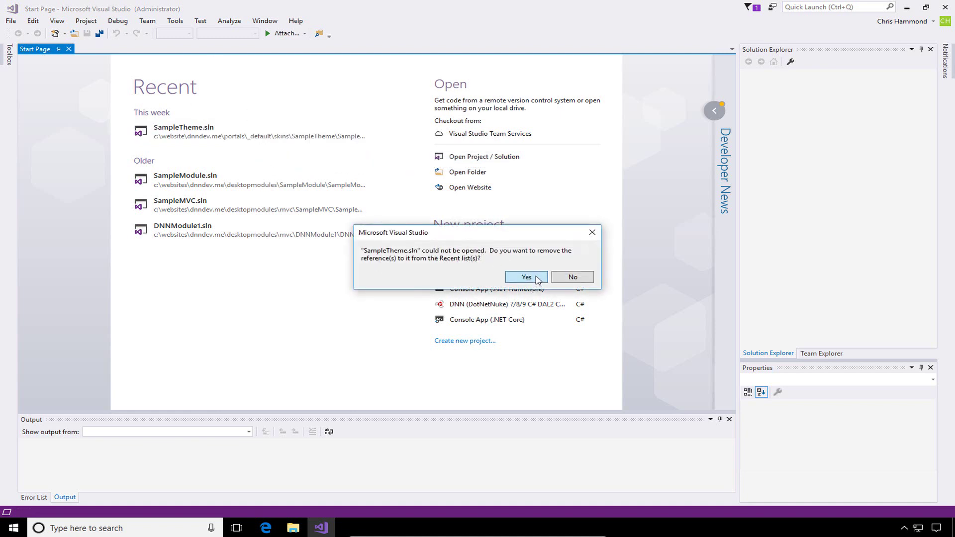
{"action": "left_click", "coordinate": [537, 280]}
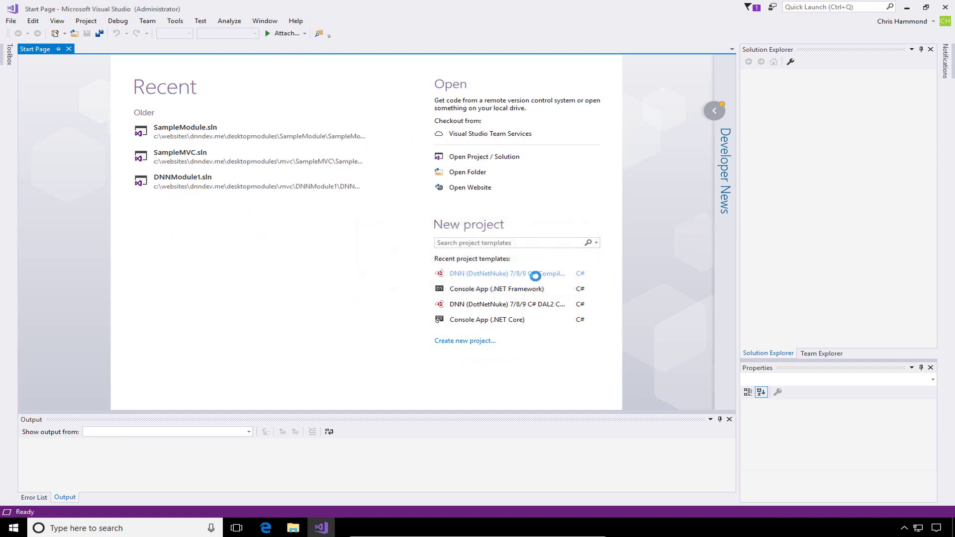
{"action": "key", "text": "ctrl+shift+n"}
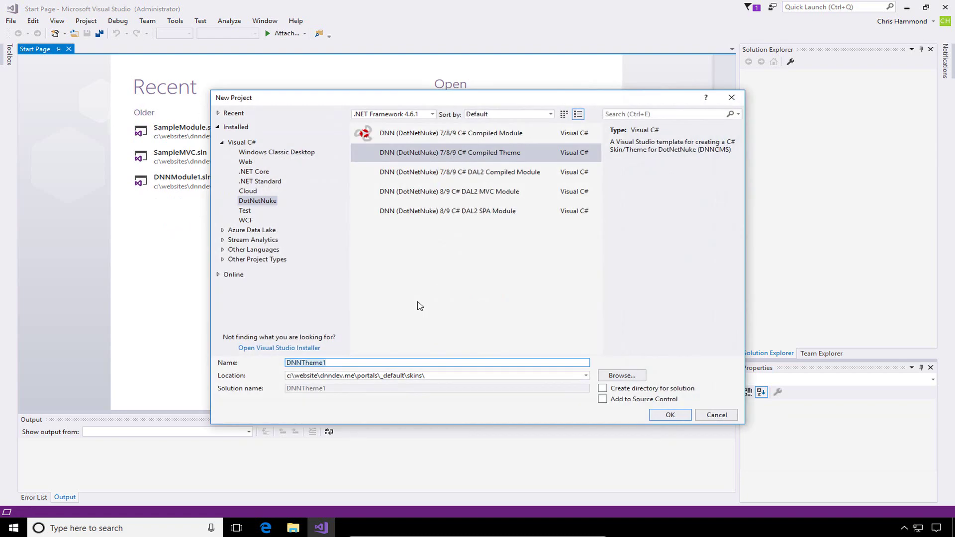
{"action": "left_click", "coordinate": [719, 413]}
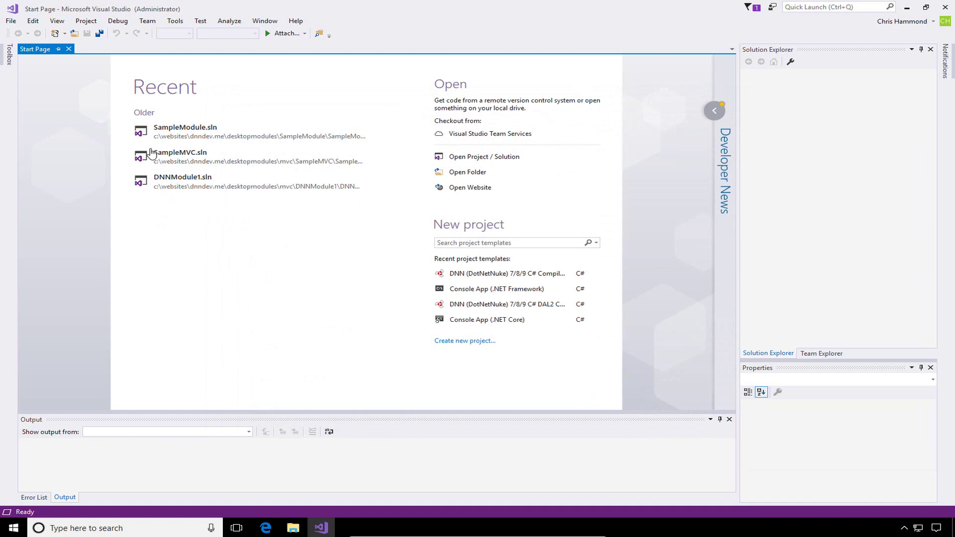
- Start opening a project/solution and go to the C:\Websites\dnndev.me folder
{"action": "left_click", "coordinate": [7, 23]}
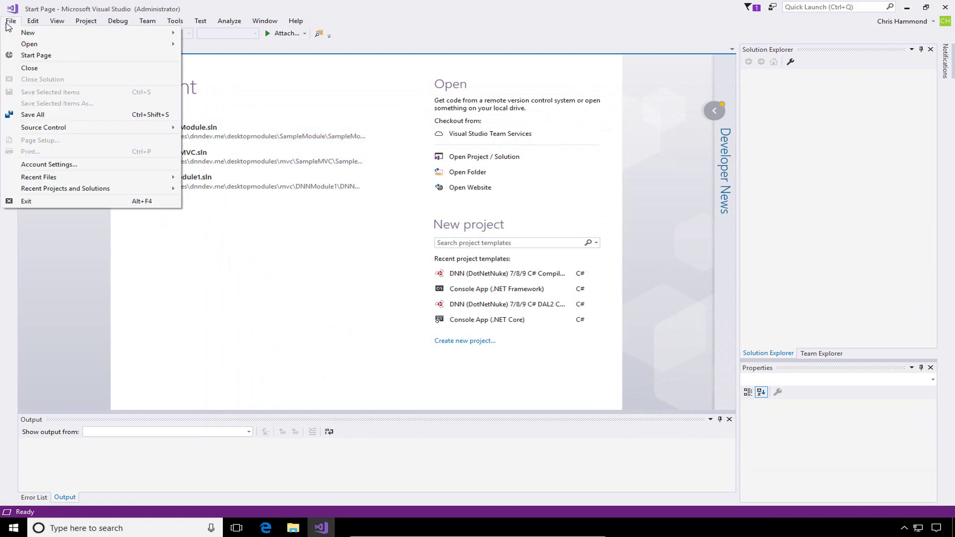
{"action": "mouse_move", "coordinate": [68, 45]}
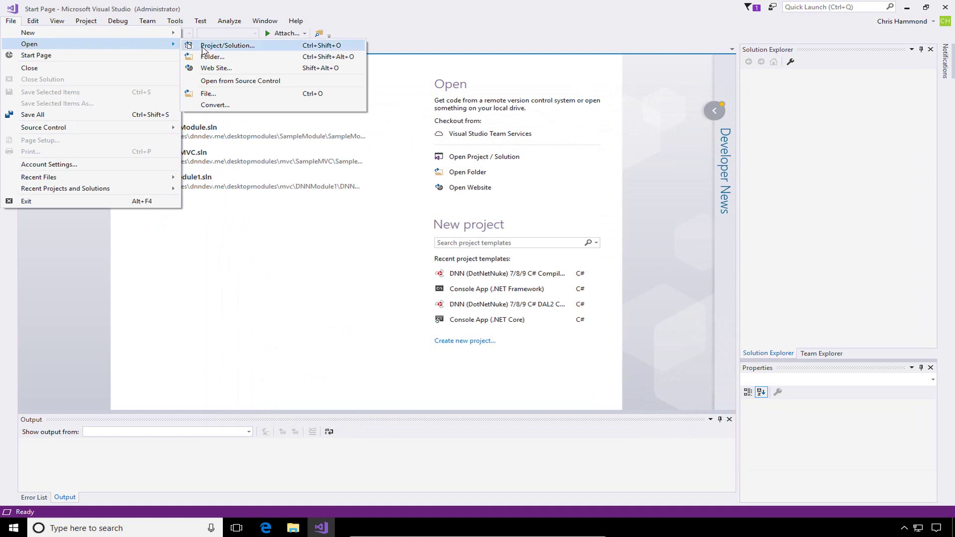
{"action": "key", "text": "Return"}
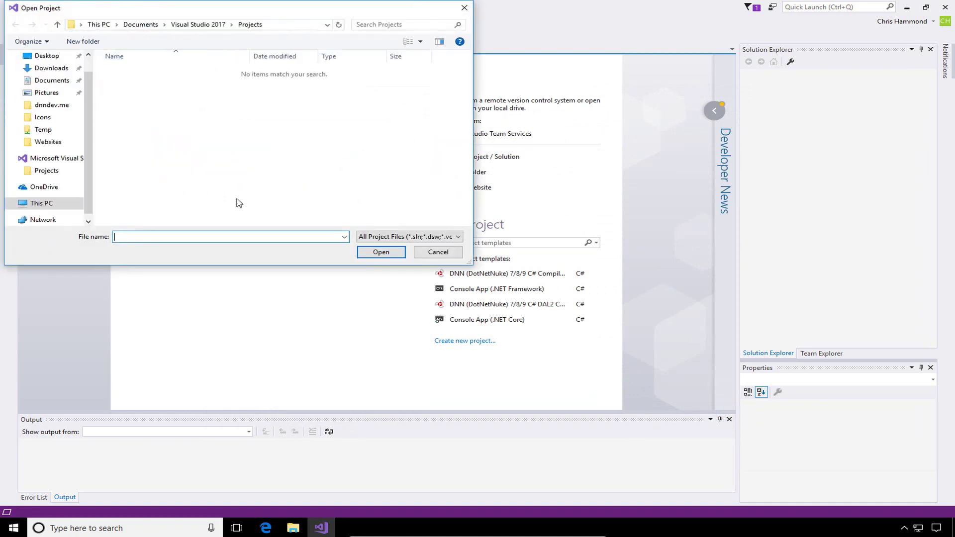
{"action": "type", "text": "c:\\"}
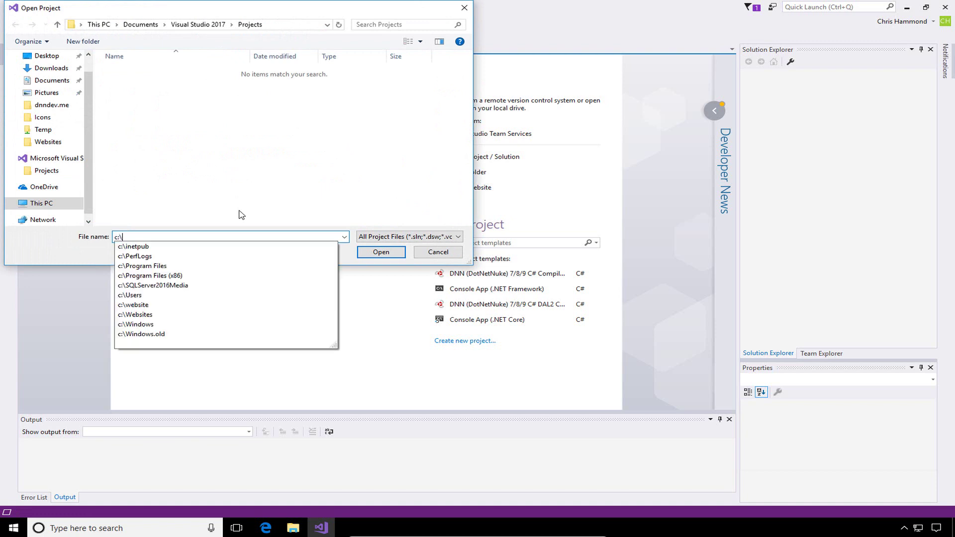
{"action": "type", "text": "website"}
{"action": "key", "text": "Down"}
{"action": "key", "text": "Down"}
{"action": "type", "text": "\\"}
{"action": "key", "text": "Down"}
{"action": "key", "text": "Return"}
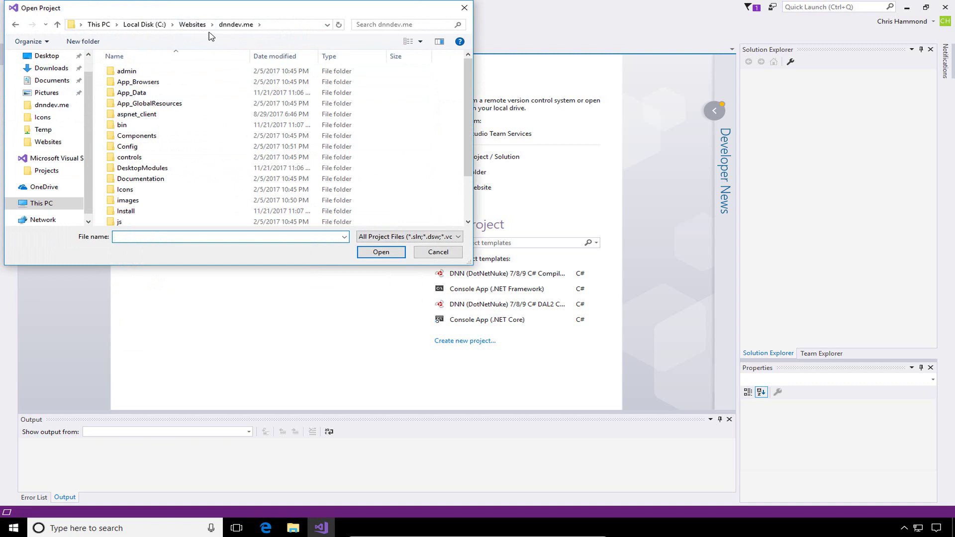
- Browse into Portals\_default\Skins\SampleTheme and open SampleTheme.sln
{"action": "left_click_drag", "start_coordinate": [470, 264], "coordinate": [721, 420]}
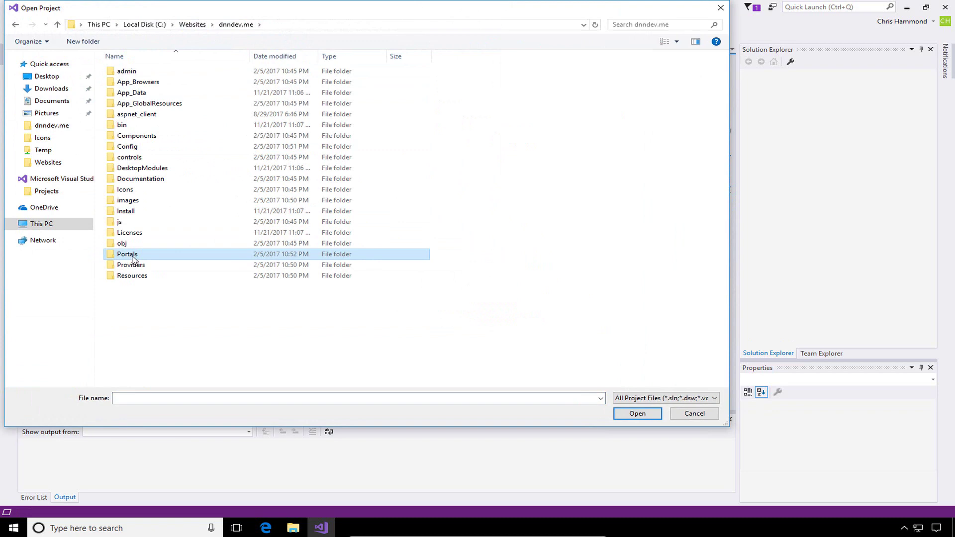
{"action": "double_click", "coordinate": [132, 258]}
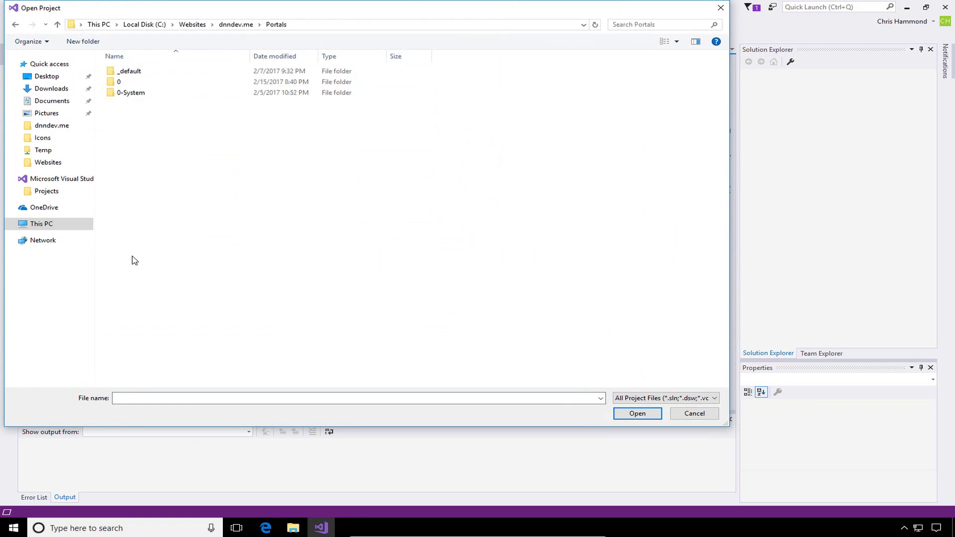
{"action": "double_click", "coordinate": [130, 74]}
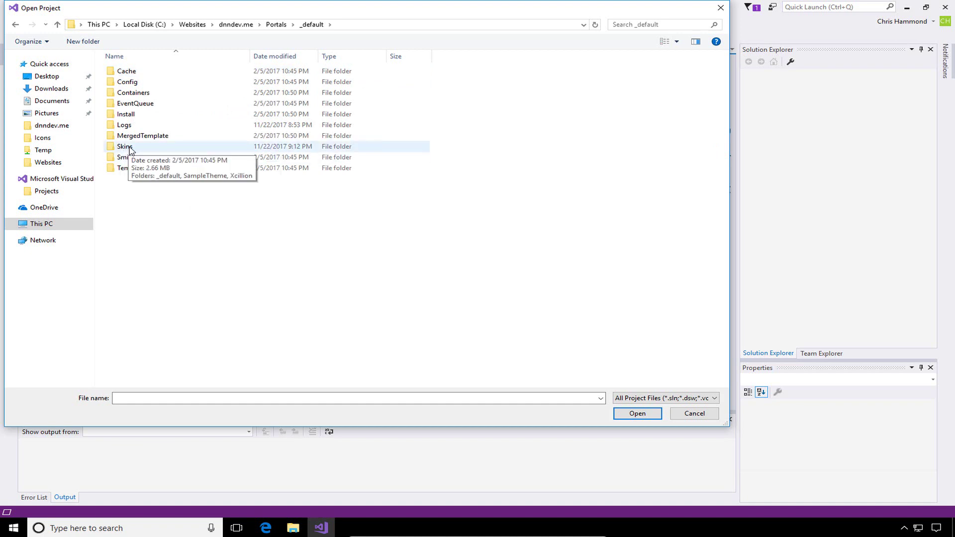
{"action": "double_click", "coordinate": [128, 148]}
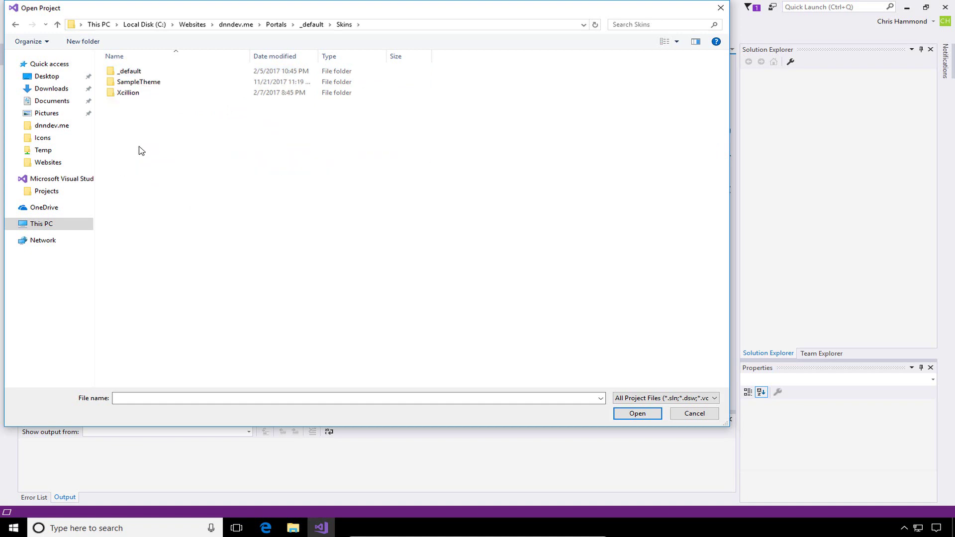
{"action": "double_click", "coordinate": [154, 83]}
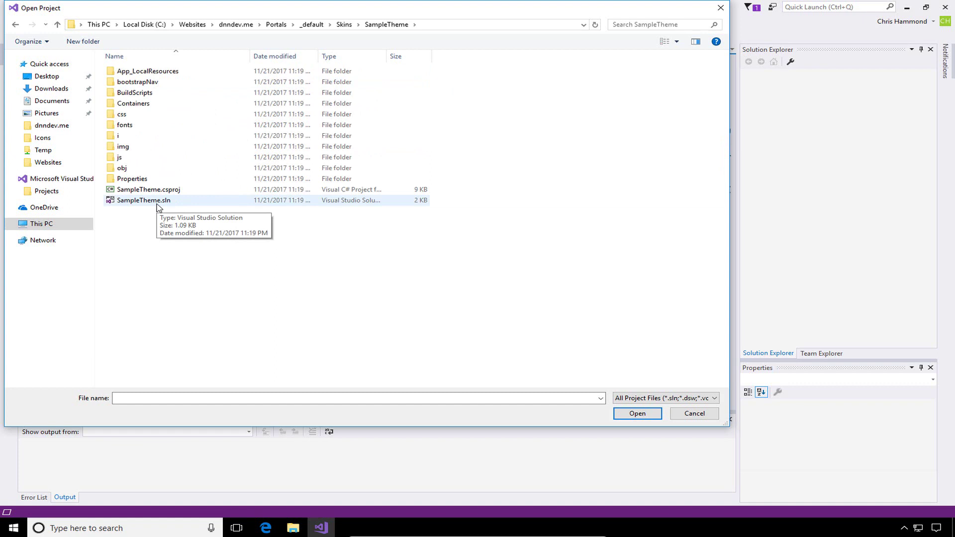
{"action": "double_click", "coordinate": [168, 204]}
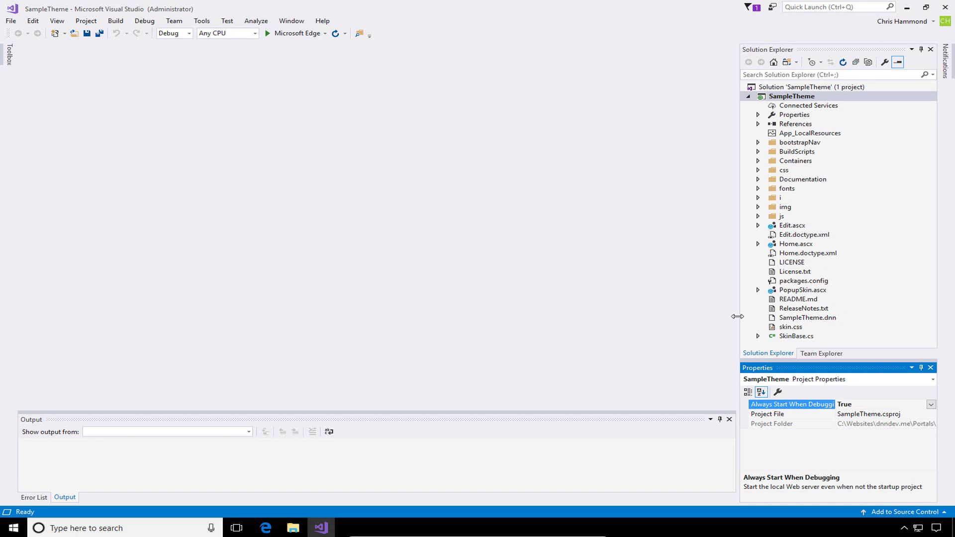
- View the Home.ascx skin source, then close it so no document stays open
{"action": "left_click", "coordinate": [797, 226]}
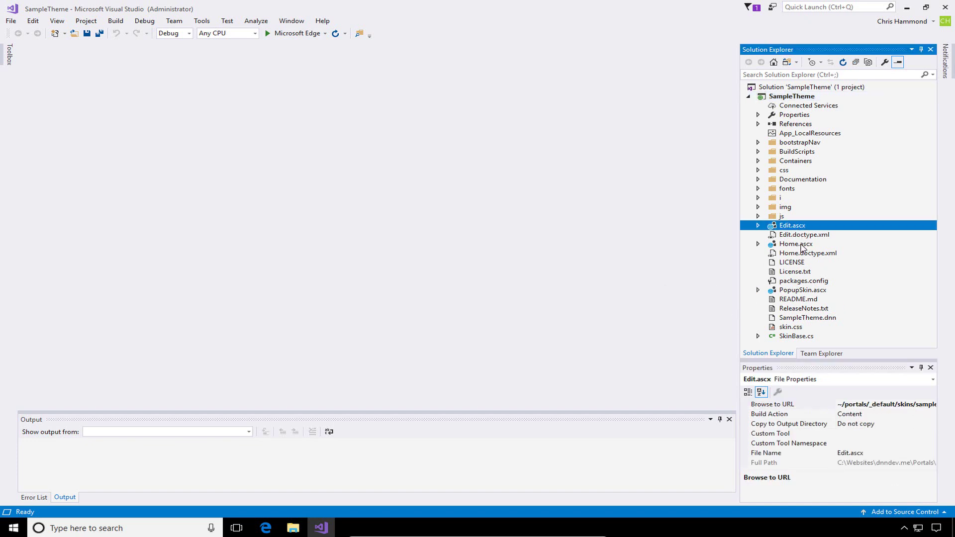
{"action": "double_click", "coordinate": [791, 246]}
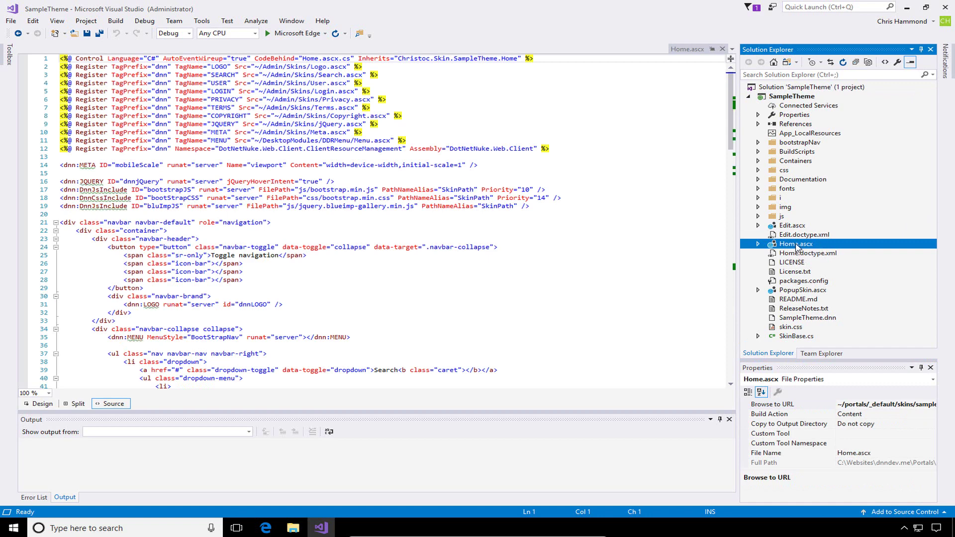
{"action": "left_click", "coordinate": [572, 229]}
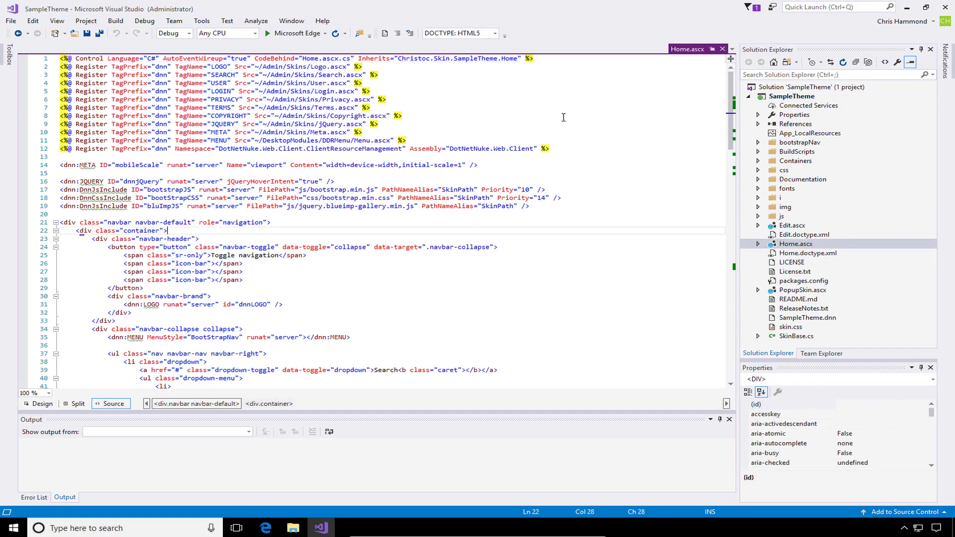
{"action": "left_click", "coordinate": [722, 49]}
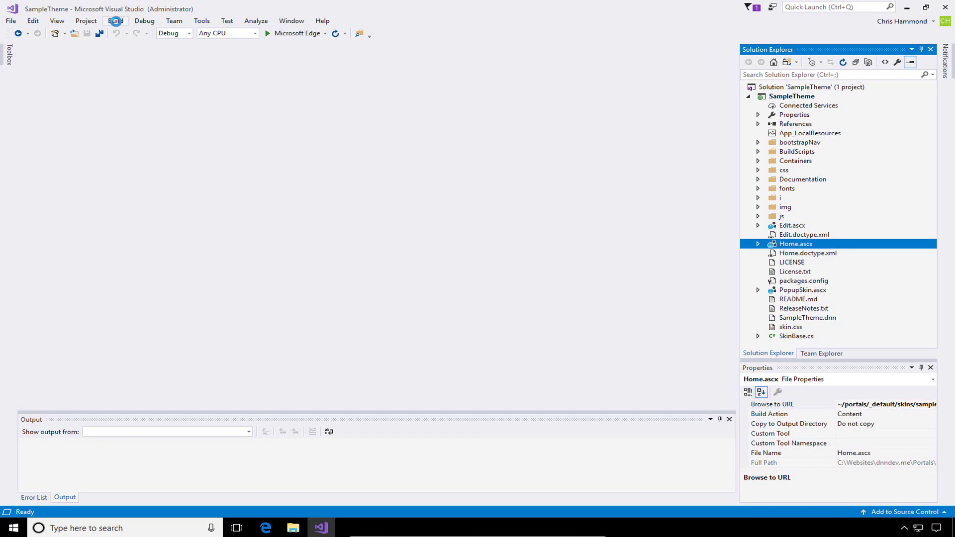
- Build the SampleTheme solution, then switch the configuration to Release and build again
{"action": "left_click", "coordinate": [116, 23]}
{"action": "left_click", "coordinate": [135, 34]}
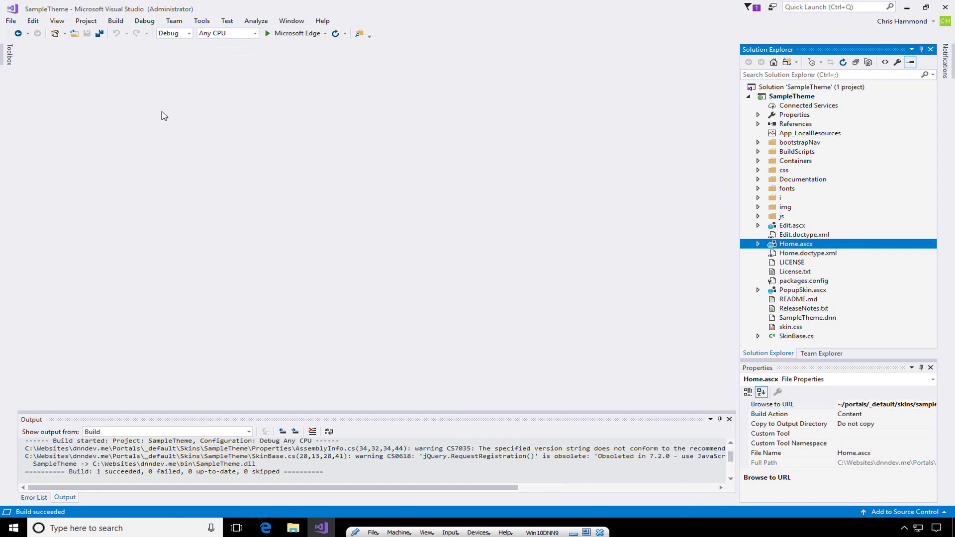
{"action": "left_click", "coordinate": [177, 33]}
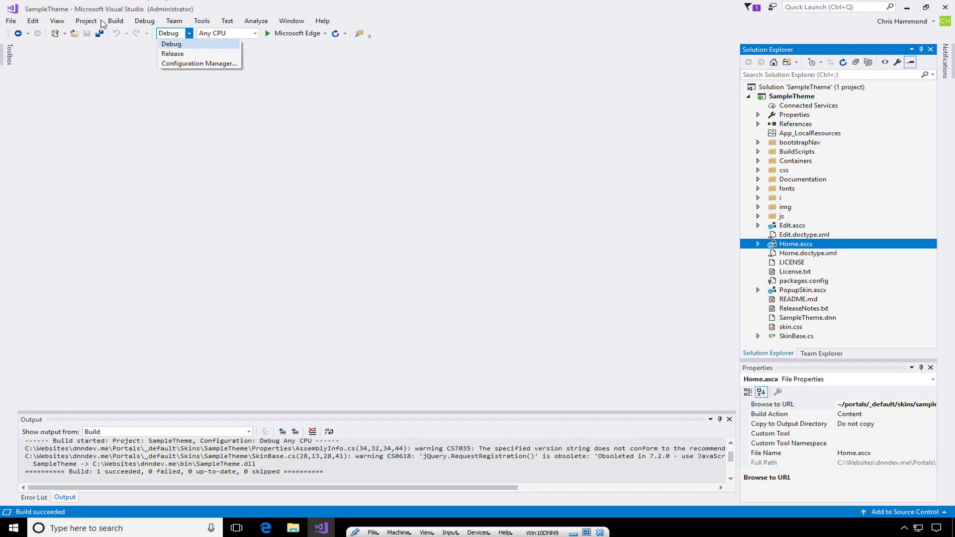
{"action": "left_click", "coordinate": [141, 66]}
{"action": "left_click", "coordinate": [191, 35]}
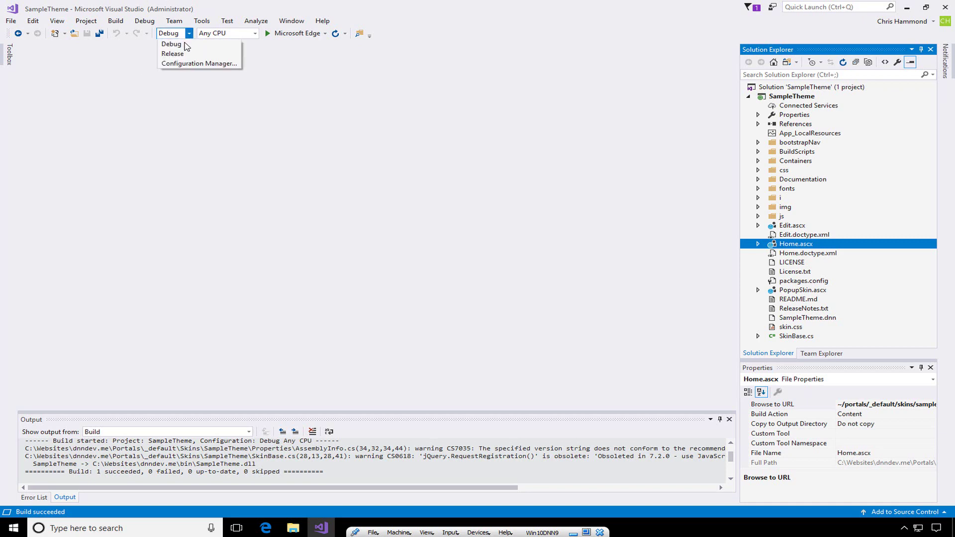
{"action": "left_click", "coordinate": [175, 53]}
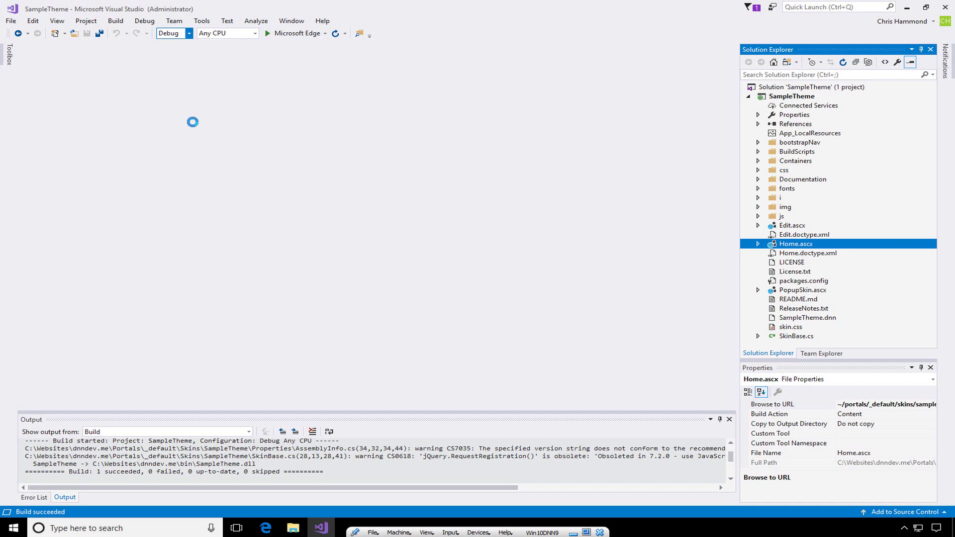
{"action": "left_click", "coordinate": [127, 21]}
{"action": "left_click", "coordinate": [136, 33]}
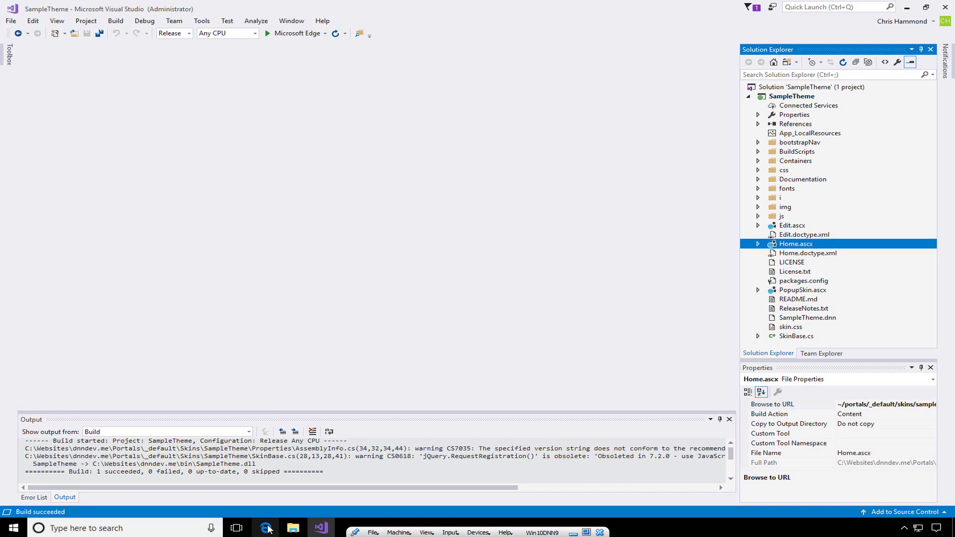
- In File Explorer, browse to C:\Websites\dnndev.me\Portals\_default\Skins\SampleTheme\install
{"action": "left_click", "coordinate": [292, 529]}
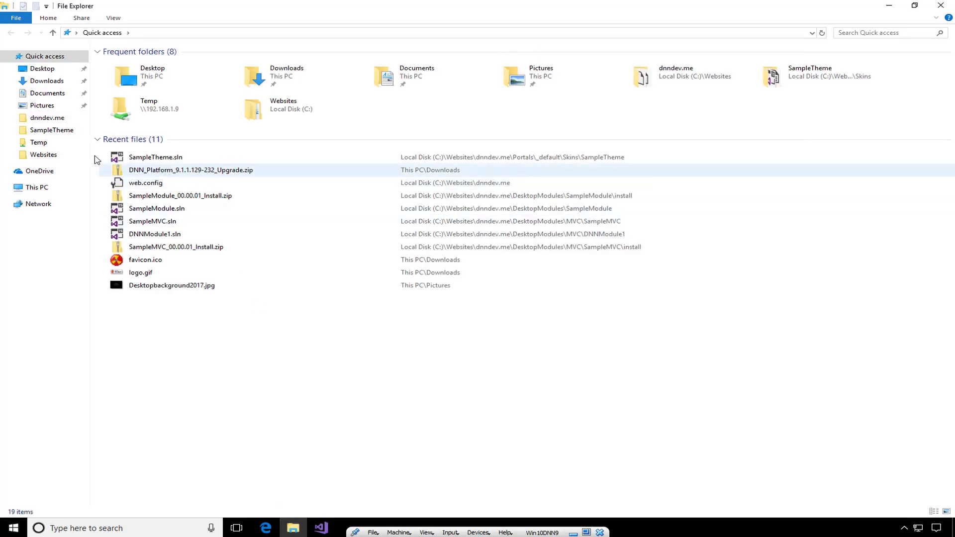
{"action": "left_click", "coordinate": [51, 157]}
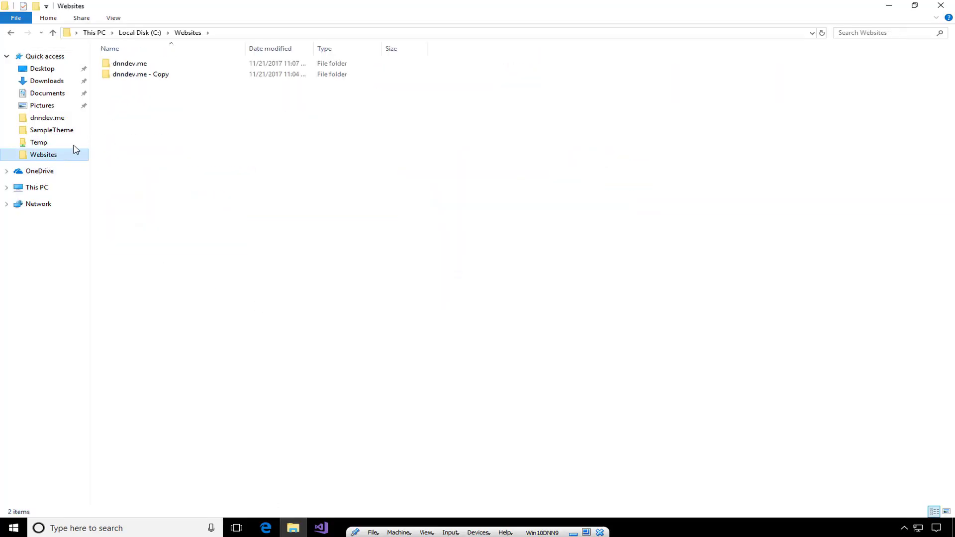
{"action": "double_click", "coordinate": [129, 65]}
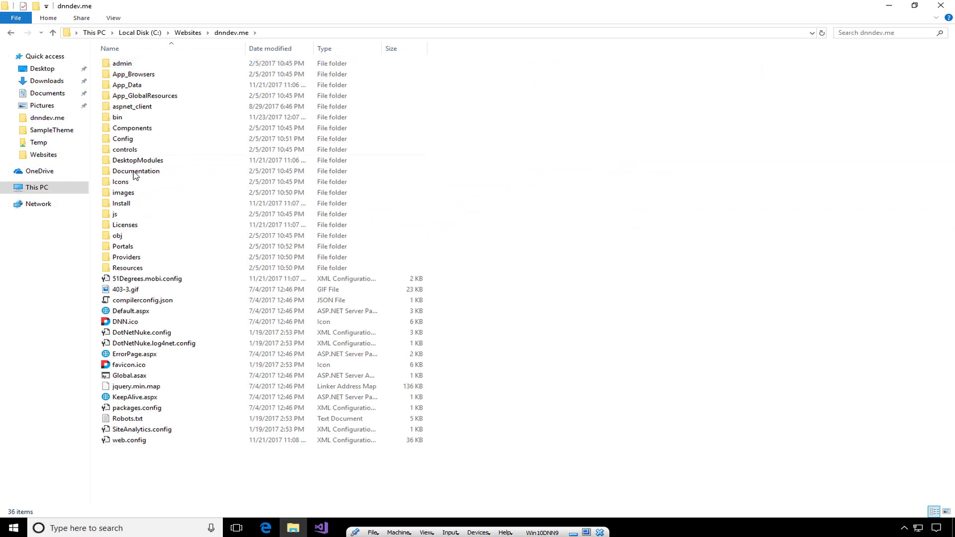
{"action": "double_click", "coordinate": [126, 247]}
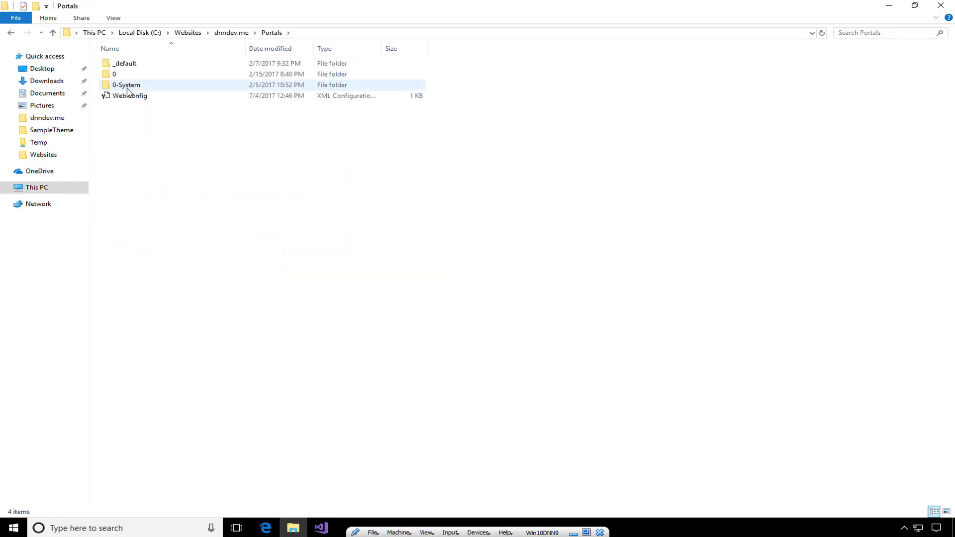
{"action": "double_click", "coordinate": [124, 64]}
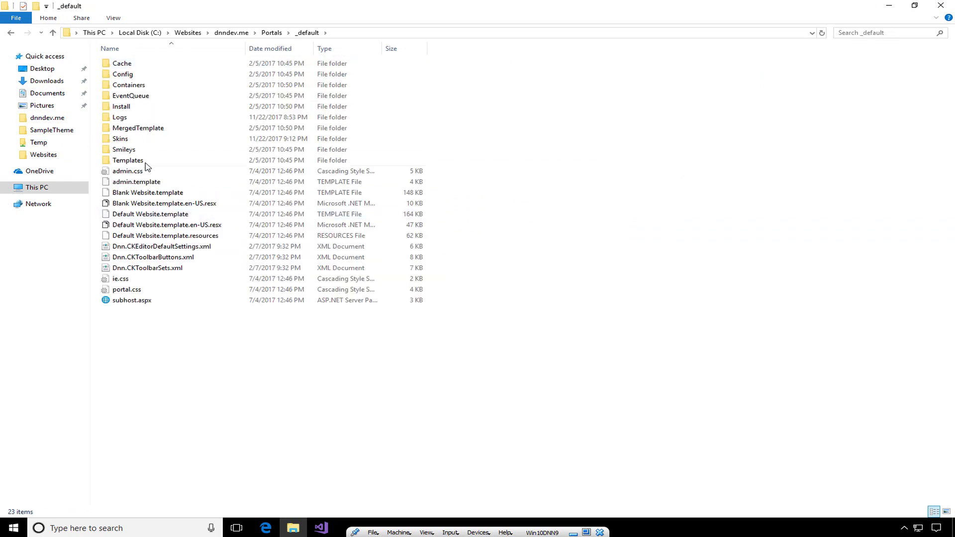
{"action": "double_click", "coordinate": [124, 139]}
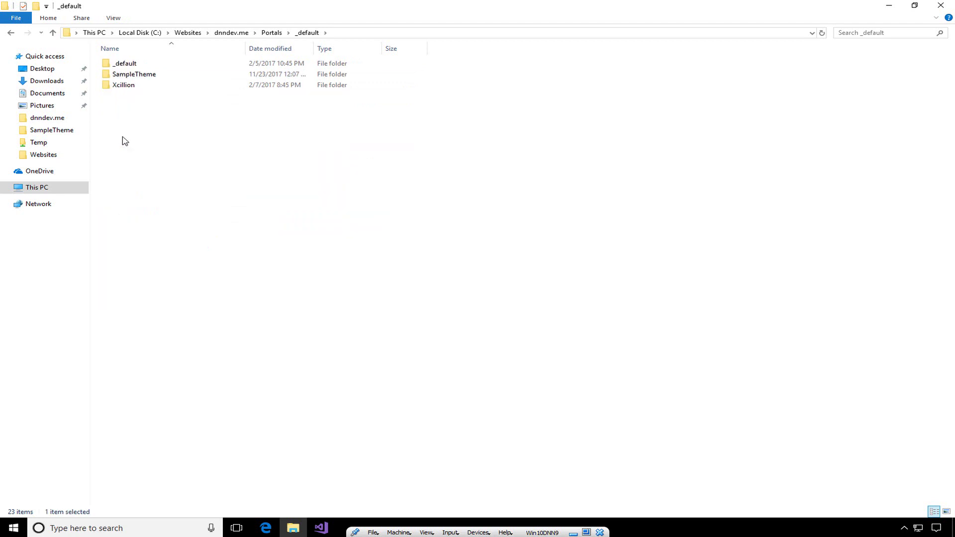
{"action": "double_click", "coordinate": [143, 75]}
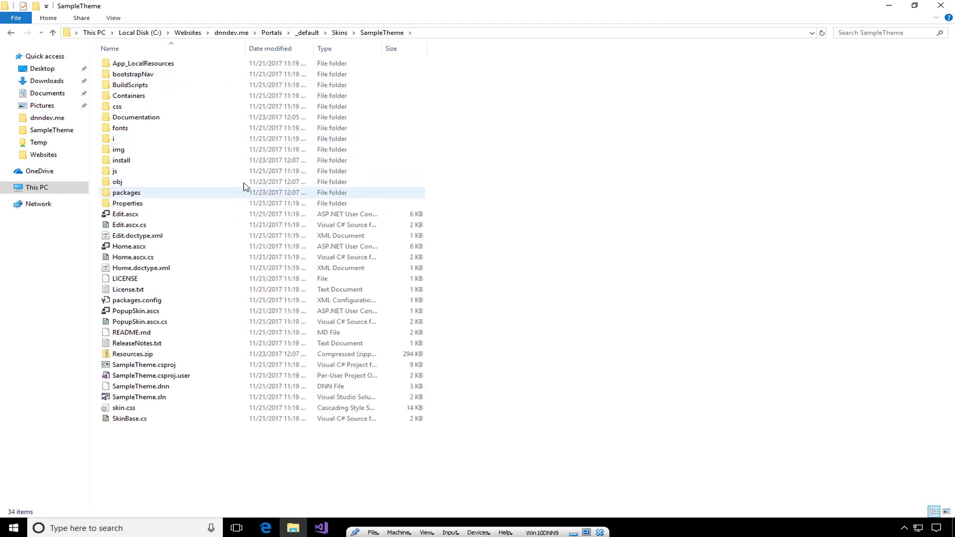
{"action": "double_click", "coordinate": [121, 160]}
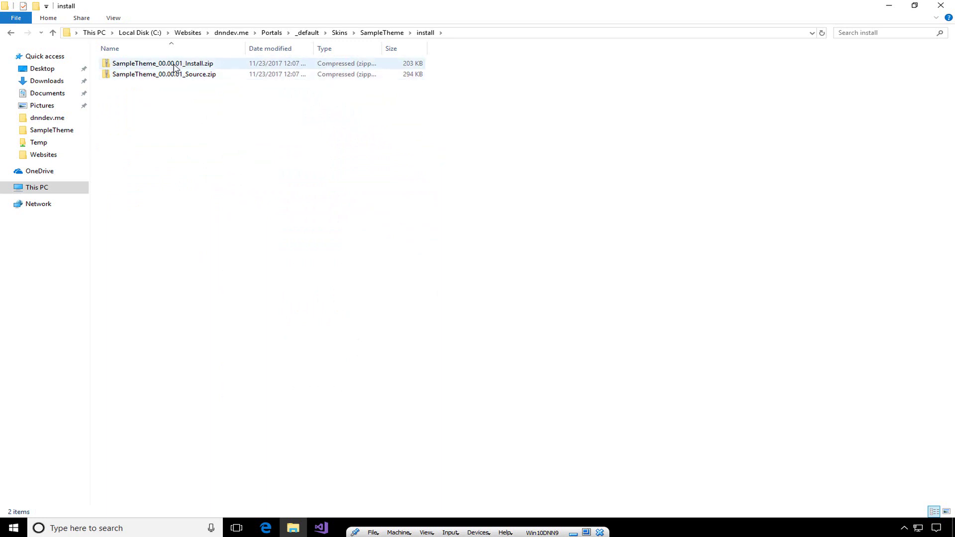
- Inspect the SampleTheme Install and Source zip packages, then return to Edge
{"action": "left_click", "coordinate": [198, 63]}
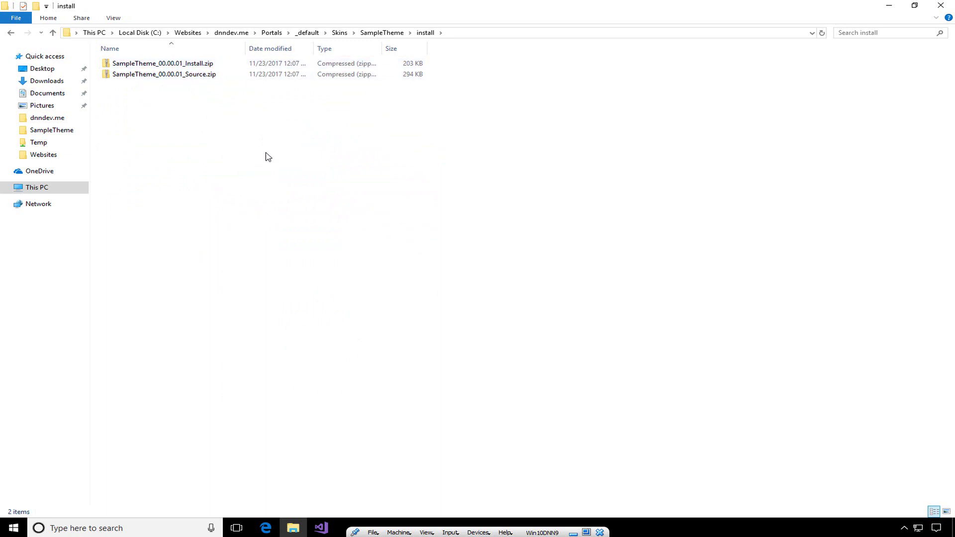
{"action": "left_click", "coordinate": [208, 79]}
{"action": "left_click", "coordinate": [236, 132]}
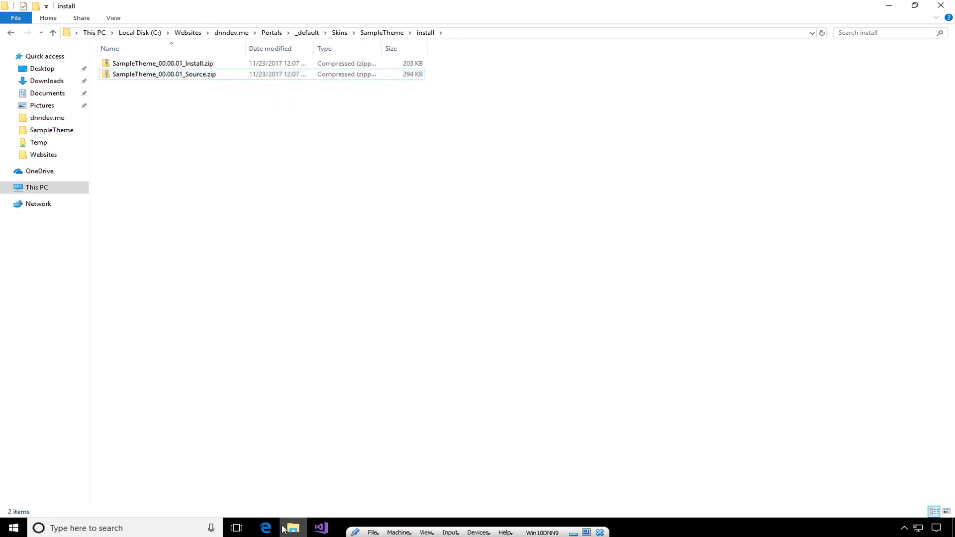
{"action": "left_click", "coordinate": [266, 528]}
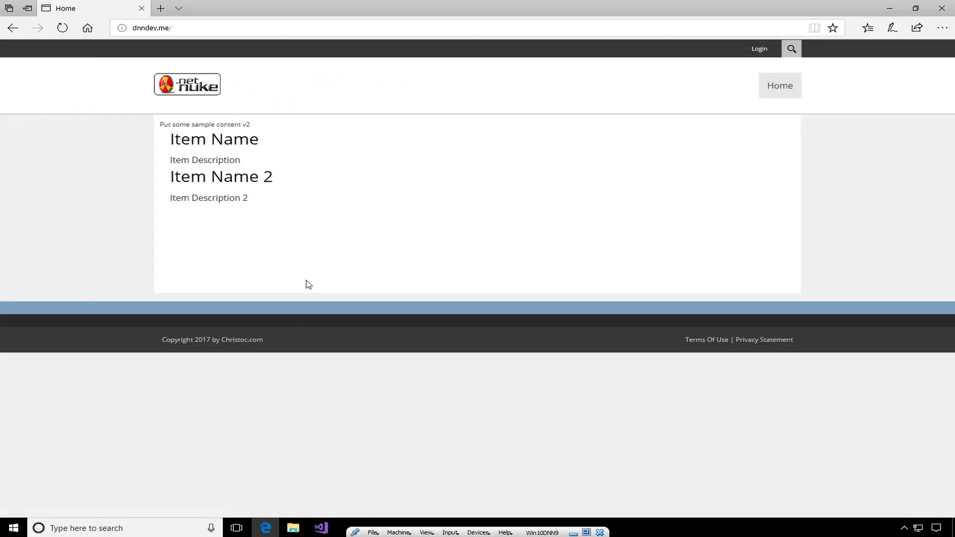
- Reload dnndev.me and log in with the superuser administrator account
{"action": "left_click", "coordinate": [195, 89]}
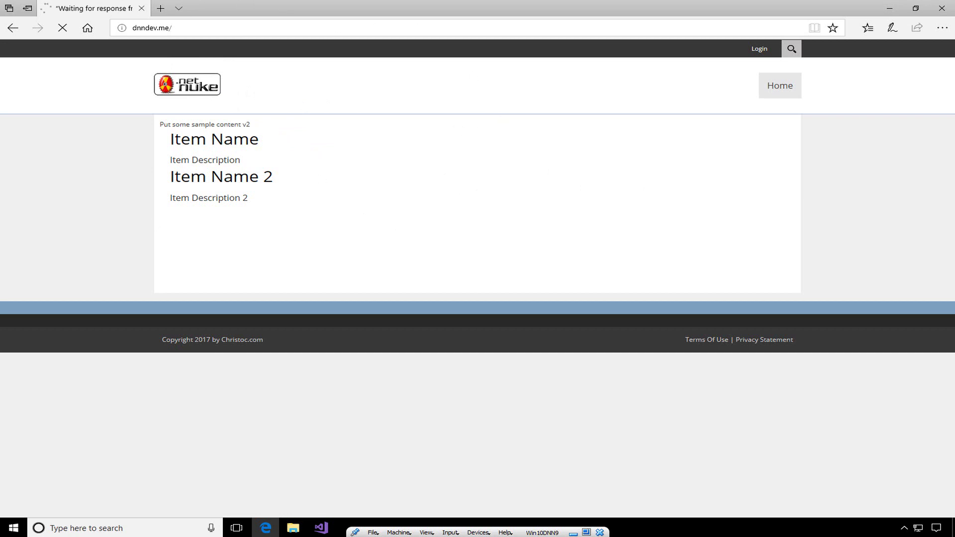
{"action": "left_click", "coordinate": [756, 52]}
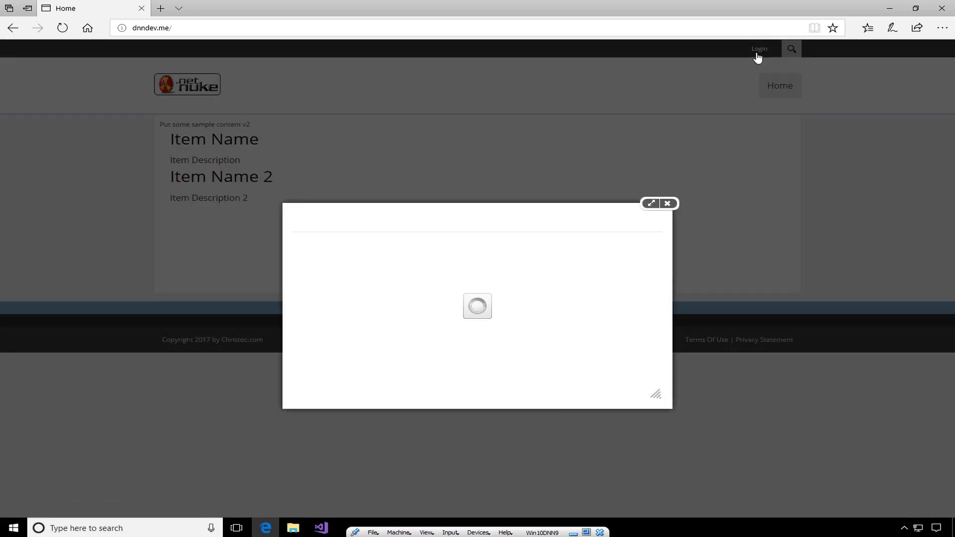
{"action": "left_click", "coordinate": [424, 285]}
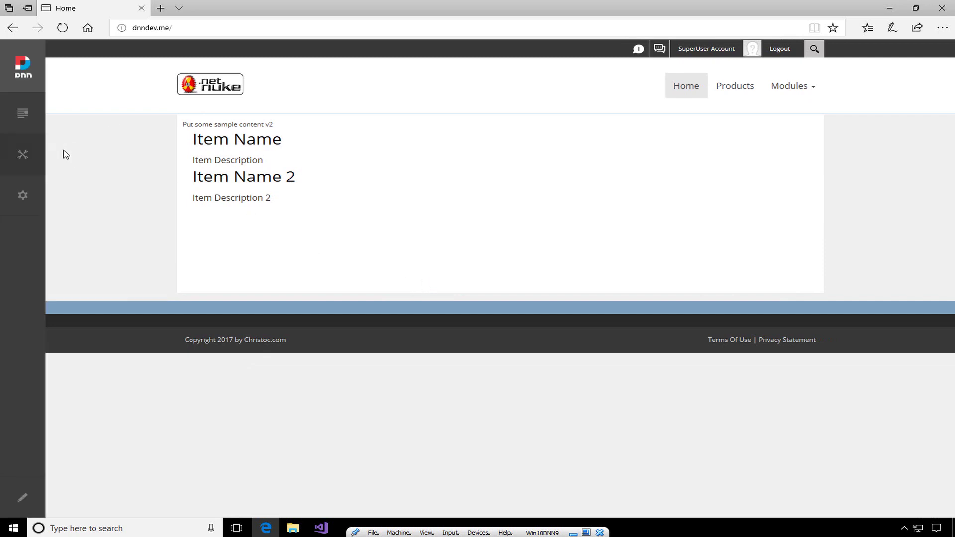
{"action": "mouse_move", "coordinate": [7, 154]}
{"action": "mouse_move", "coordinate": [17, 201]}
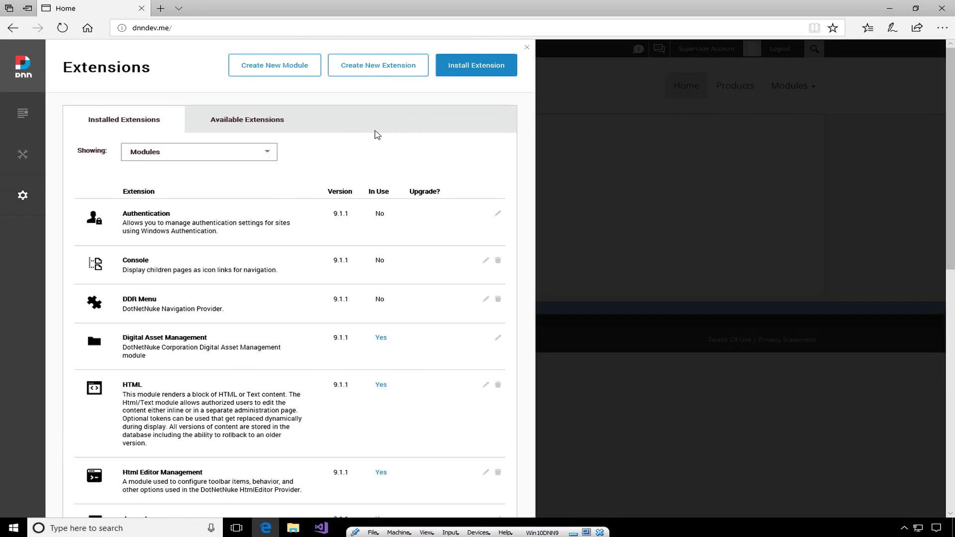
- Start the Install Extension wizard and bring up the Upload a File picker
{"action": "left_click", "coordinate": [479, 73]}
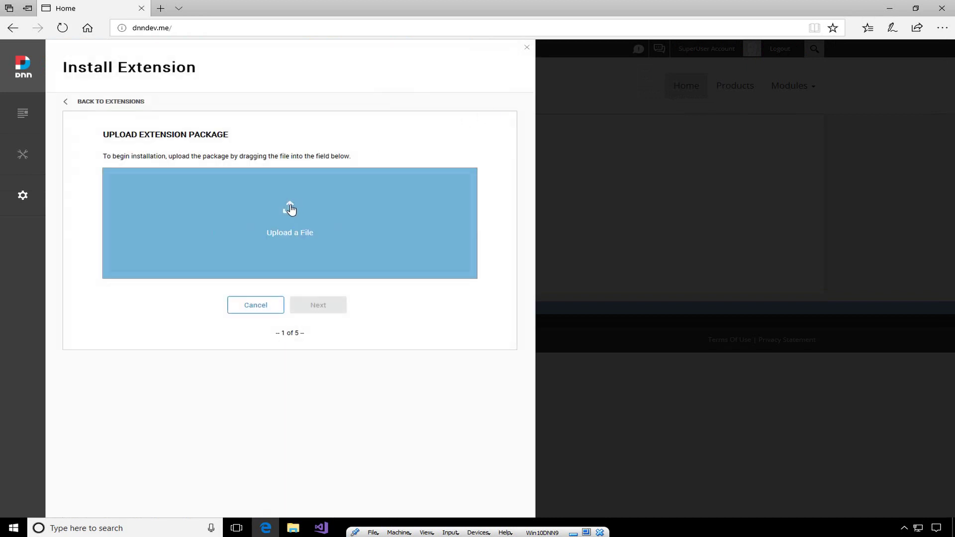
{"action": "left_click", "coordinate": [288, 211]}
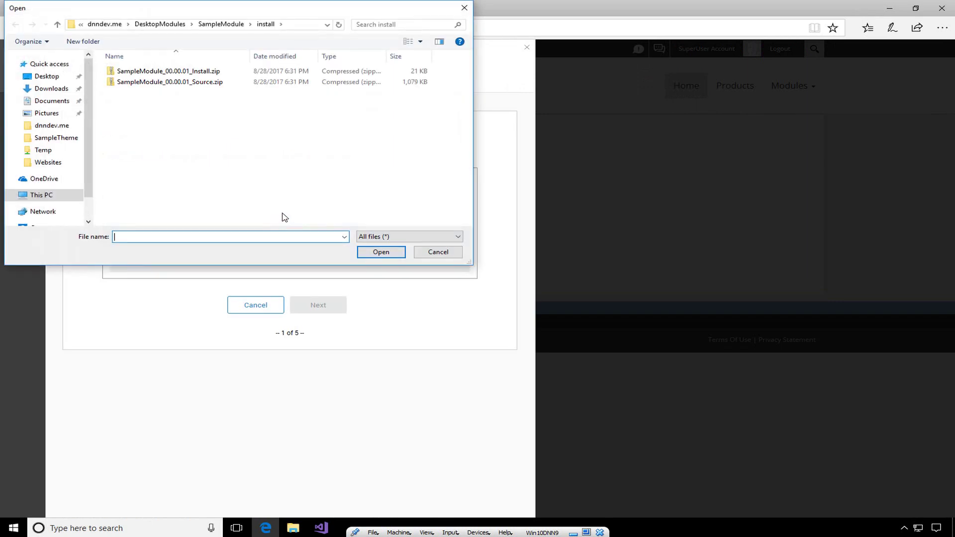
{"action": "left_click_drag", "start_coordinate": [234, 13], "coordinate": [456, 183]}
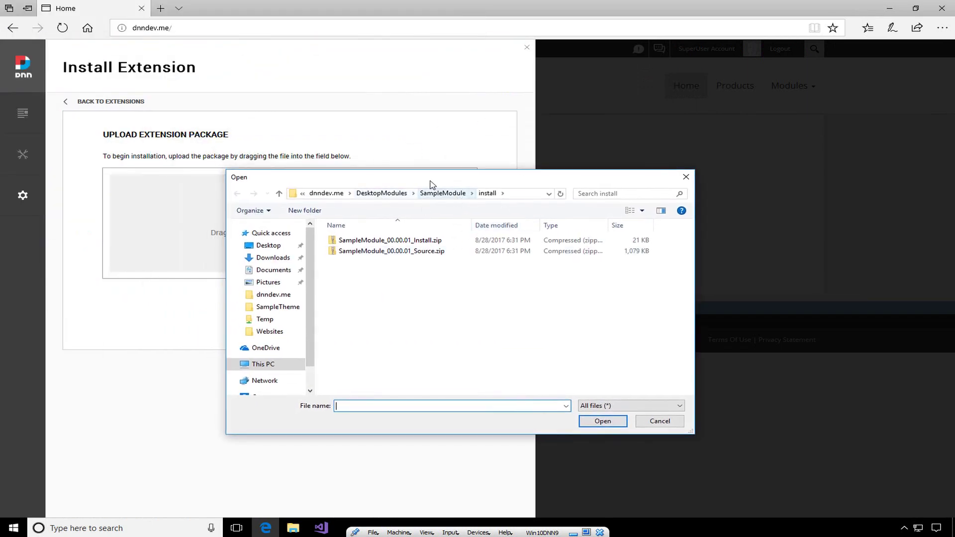
- Browse to Portals\_default\Skins\SampleTheme\install and upload SampleTheme_00.00.01_Source.zip
{"action": "left_click", "coordinate": [327, 193]}
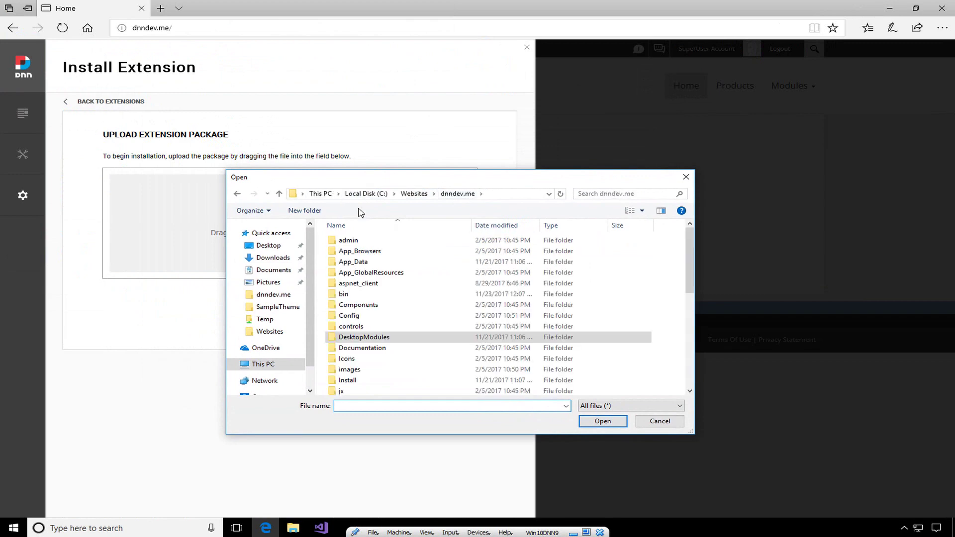
{"action": "scroll", "coordinate": [362, 348], "scroll_direction": "down", "scroll_amount": 1}
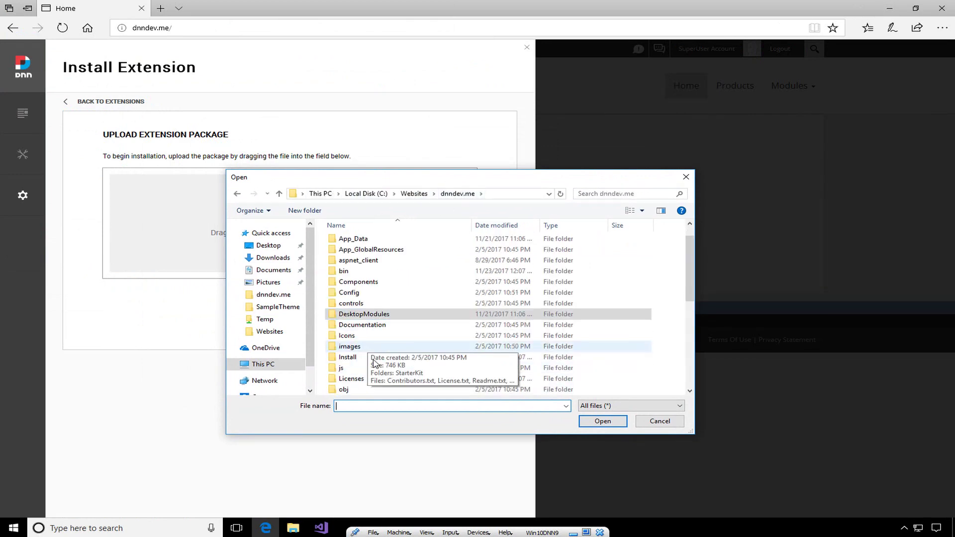
{"action": "scroll", "coordinate": [354, 381], "scroll_direction": "down", "scroll_amount": 1}
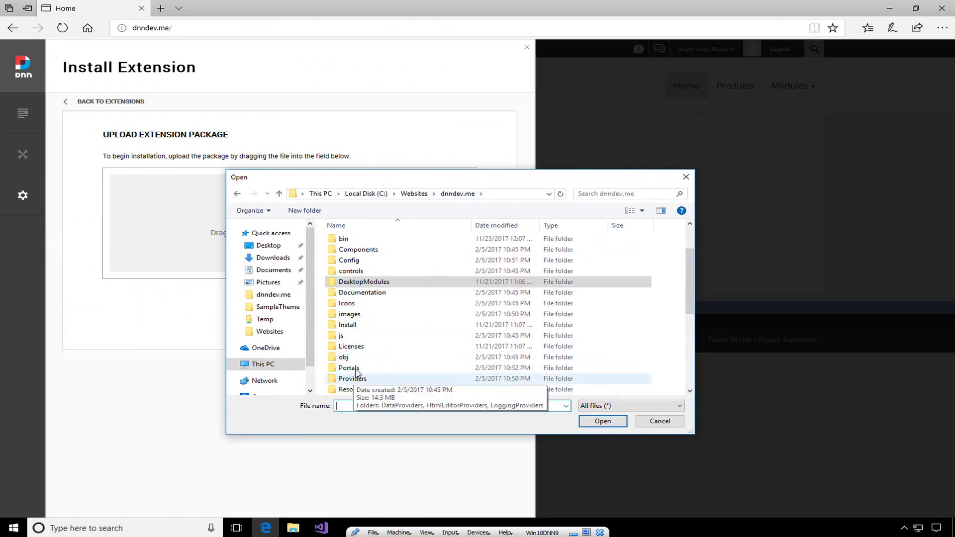
{"action": "double_click", "coordinate": [350, 368]}
{"action": "left_click", "coordinate": [354, 243]}
{"action": "double_click", "coordinate": [354, 242]}
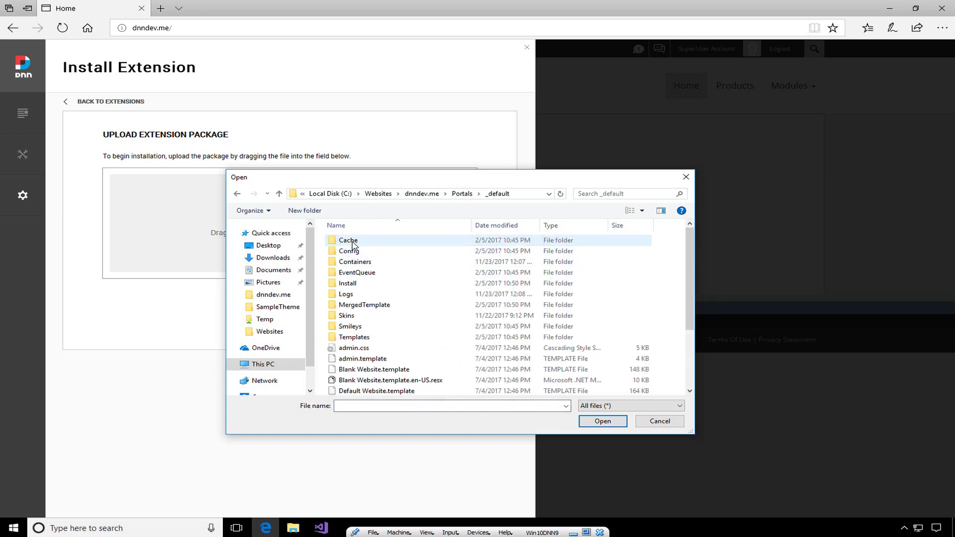
{"action": "double_click", "coordinate": [352, 317]}
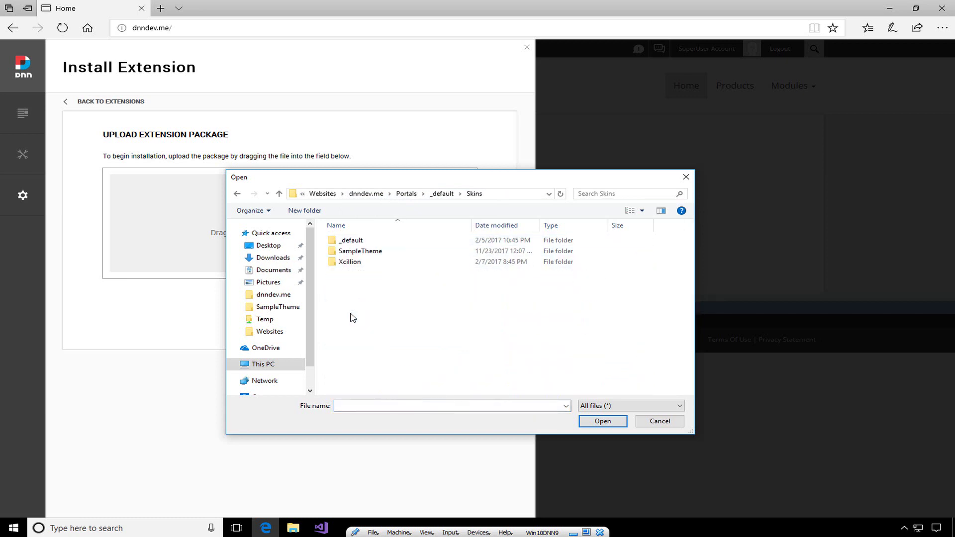
{"action": "double_click", "coordinate": [359, 253]}
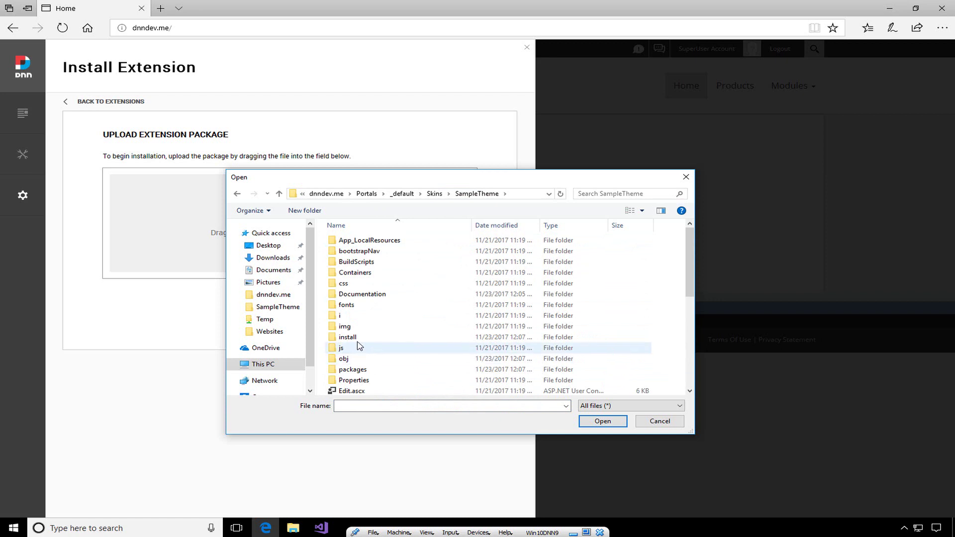
{"action": "double_click", "coordinate": [357, 338]}
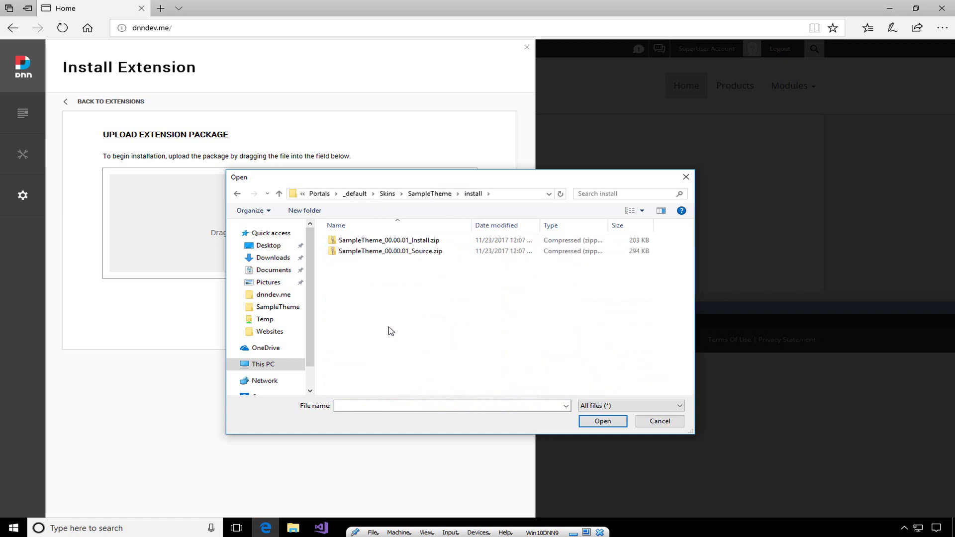
{"action": "double_click", "coordinate": [422, 251]}
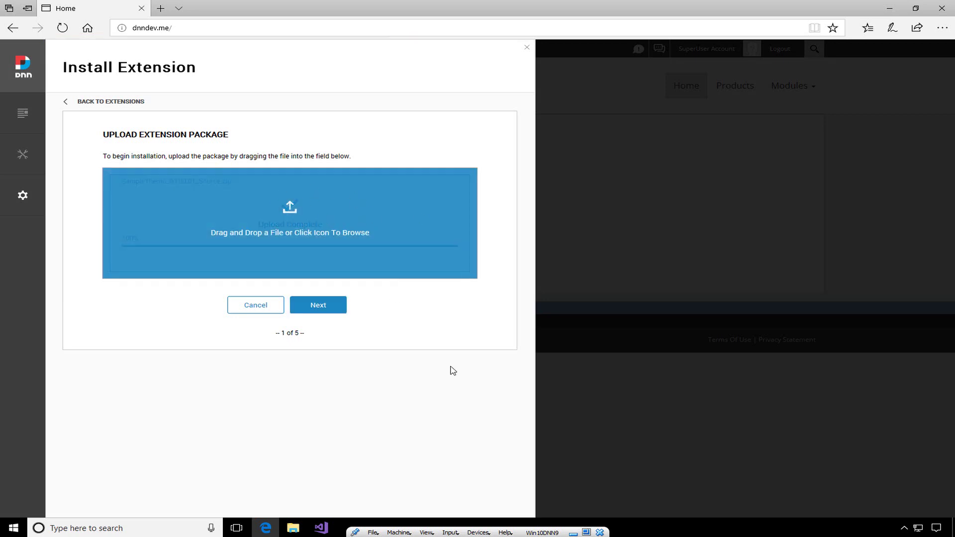
- Step through the wizard, accept the licence, install SampleTheme, close the report and reload Home
{"action": "left_click", "coordinate": [329, 305]}
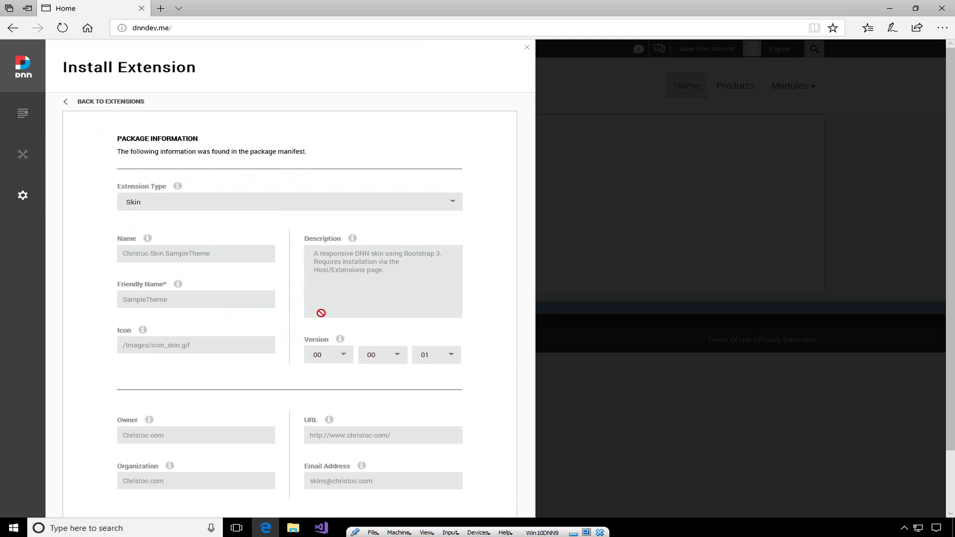
{"action": "scroll", "coordinate": [316, 321], "scroll_direction": "down", "scroll_amount": 1}
{"action": "left_click", "coordinate": [334, 458]}
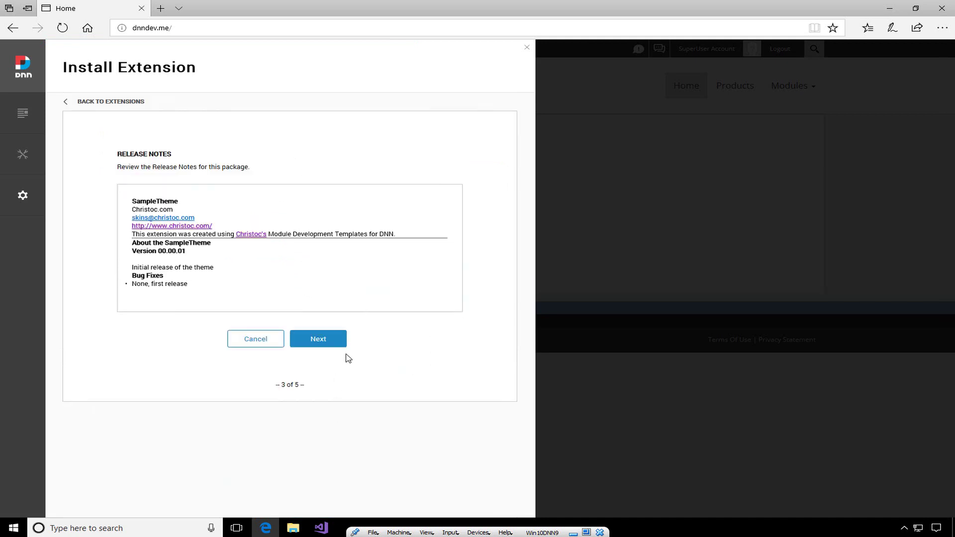
{"action": "left_click", "coordinate": [320, 344]}
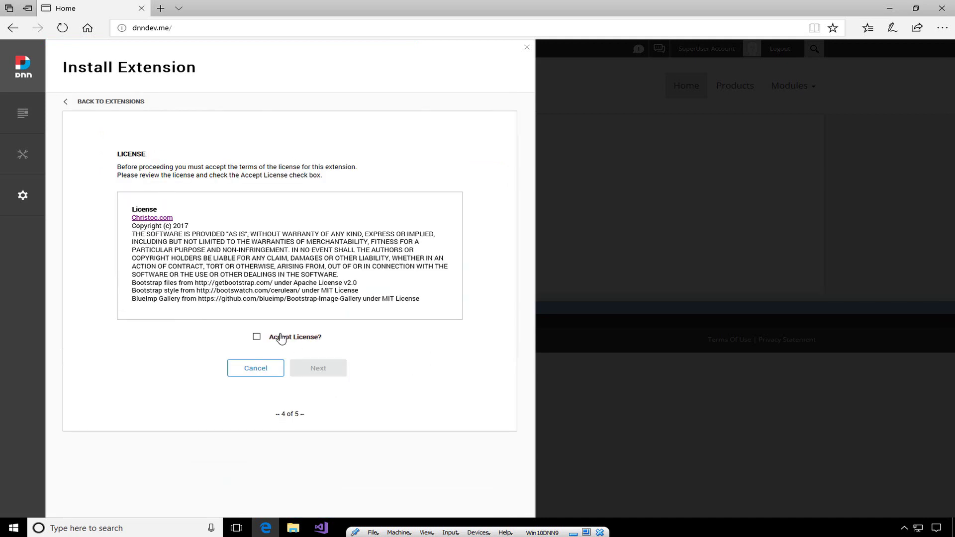
{"action": "left_click", "coordinate": [281, 339]}
{"action": "left_click", "coordinate": [332, 368]}
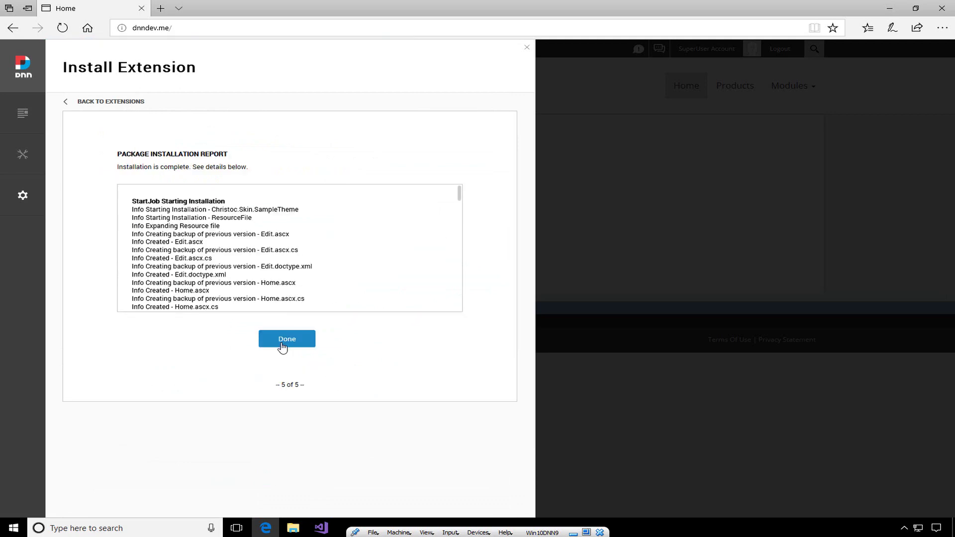
{"action": "left_click", "coordinate": [283, 343]}
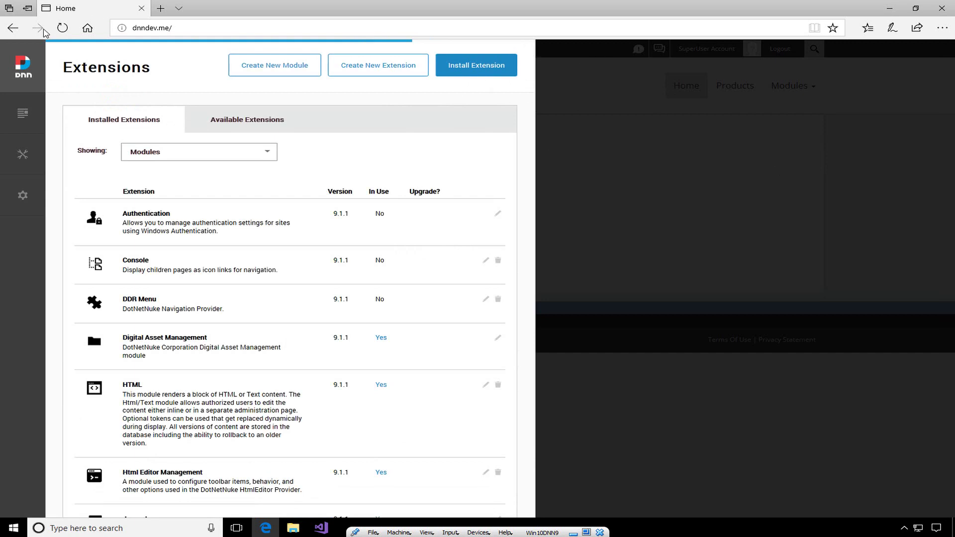
{"action": "left_click", "coordinate": [62, 30]}
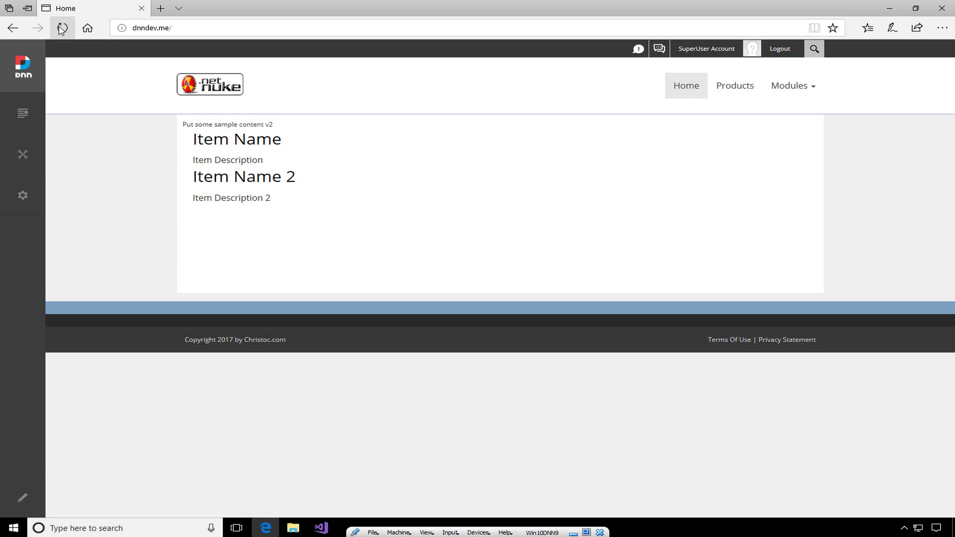
- Return to Visual Studio and reload the externally modified SampleTheme solution
{"action": "key", "text": "alt+Tab"}
{"action": "key", "text": "alt+Tab"}
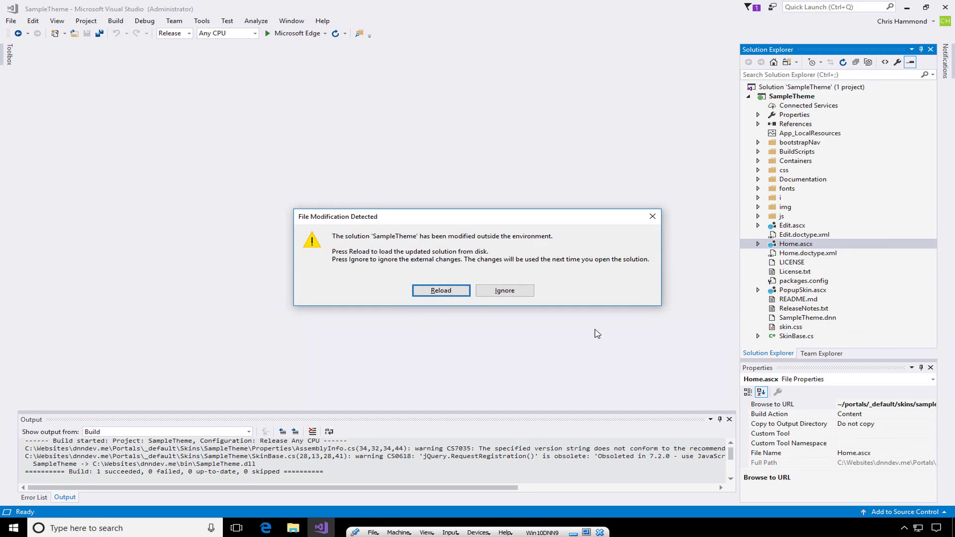
{"action": "left_click", "coordinate": [458, 297]}
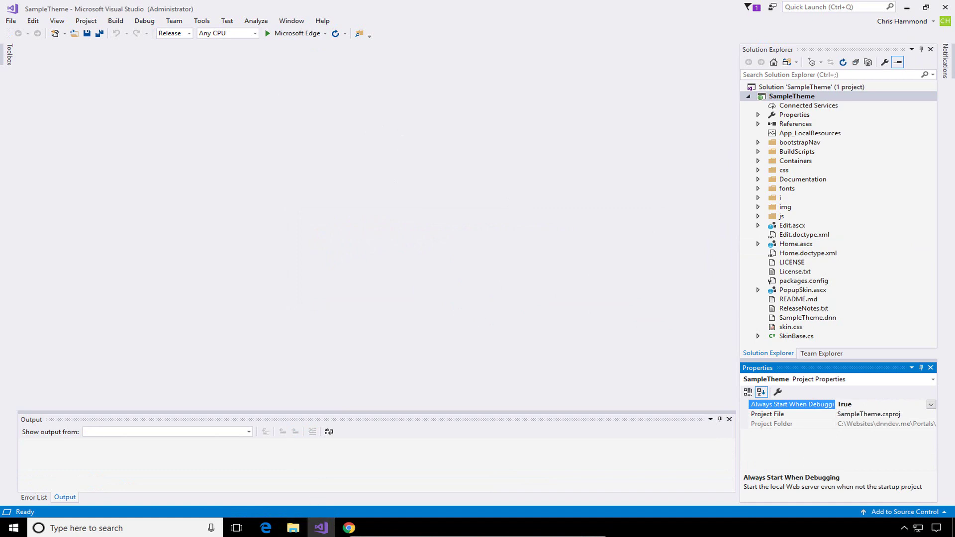
- Bring the browser with dnndev.me forward and put its Home page into Edit Mode
{"action": "left_click", "coordinate": [348, 528]}
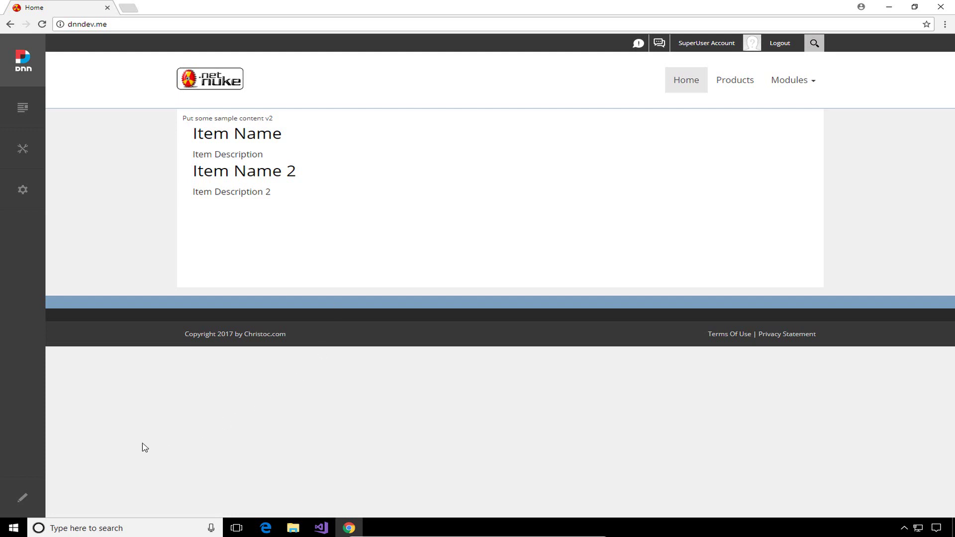
{"action": "left_click", "coordinate": [22, 500]}
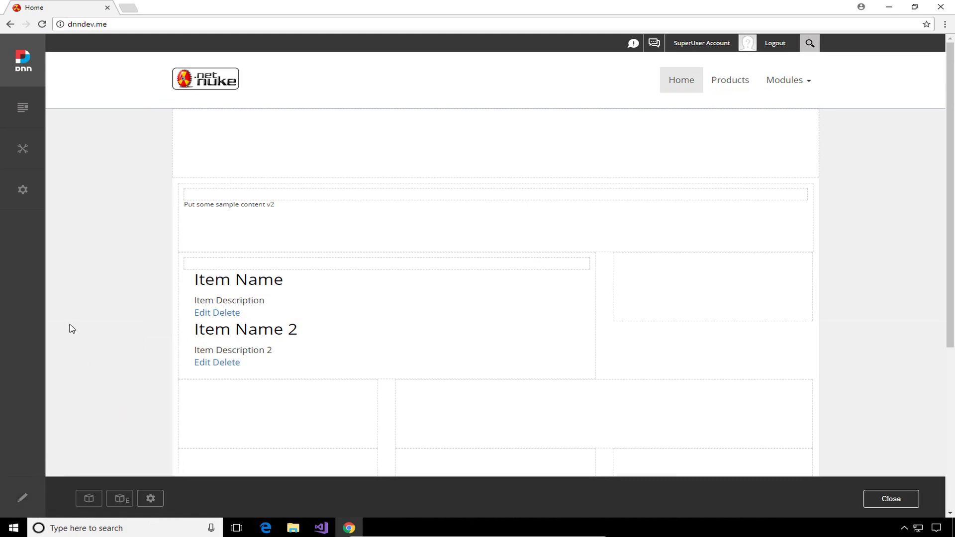
- Show the Home page settings' Advanced Appearance options, where the page theme is chosen
{"action": "left_click", "coordinate": [151, 499]}
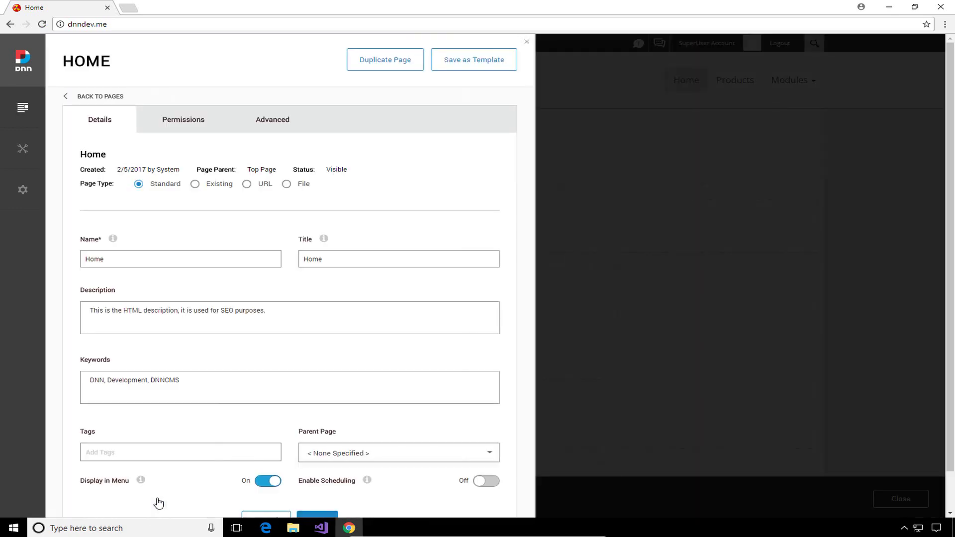
{"action": "left_click", "coordinate": [267, 120]}
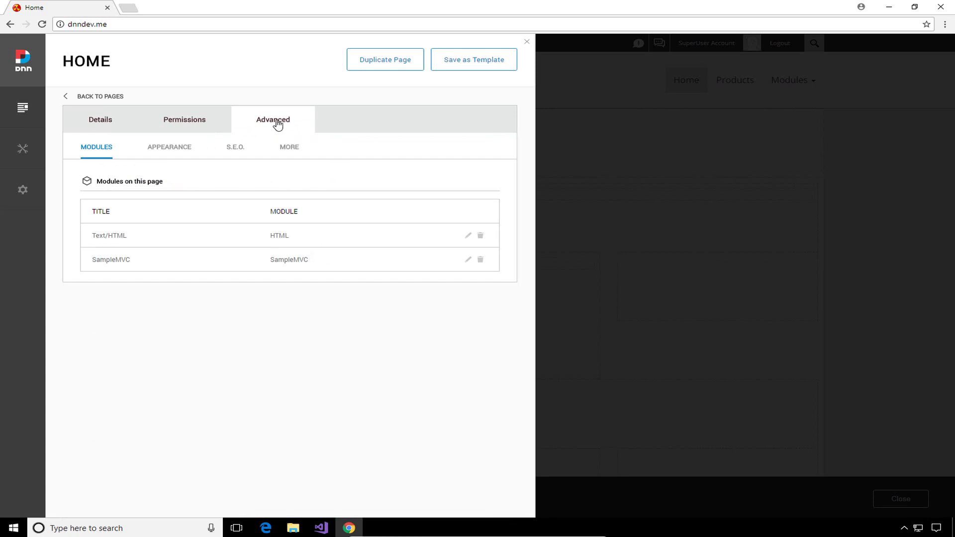
{"action": "left_click", "coordinate": [185, 150]}
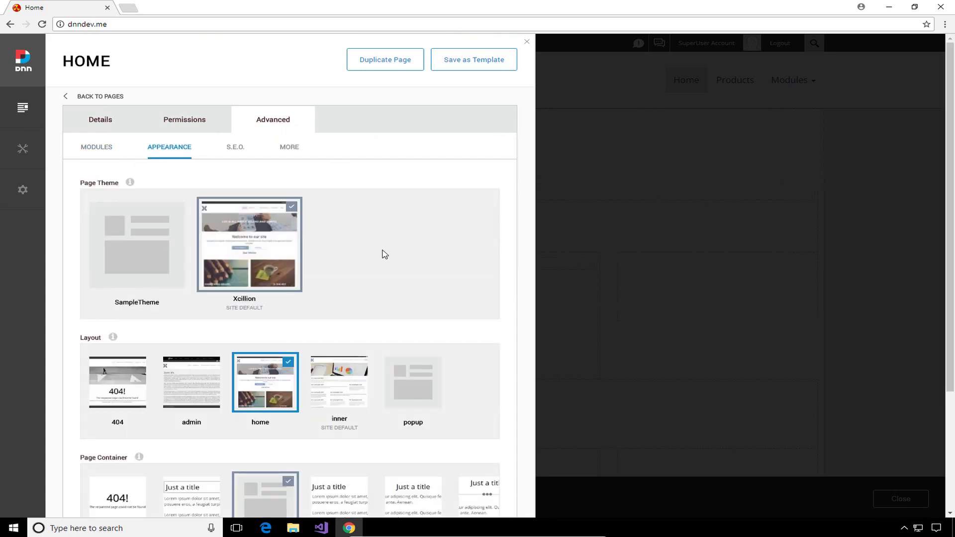
{"action": "scroll", "coordinate": [383, 252], "scroll_direction": "down", "scroll_amount": 2}
{"action": "scroll", "coordinate": [391, 247], "scroll_direction": "up", "scroll_amount": 1}
{"action": "scroll", "coordinate": [398, 248], "scroll_direction": "up", "scroll_amount": 1}
{"action": "scroll", "coordinate": [174, 289], "scroll_direction": "down", "scroll_amount": 2}
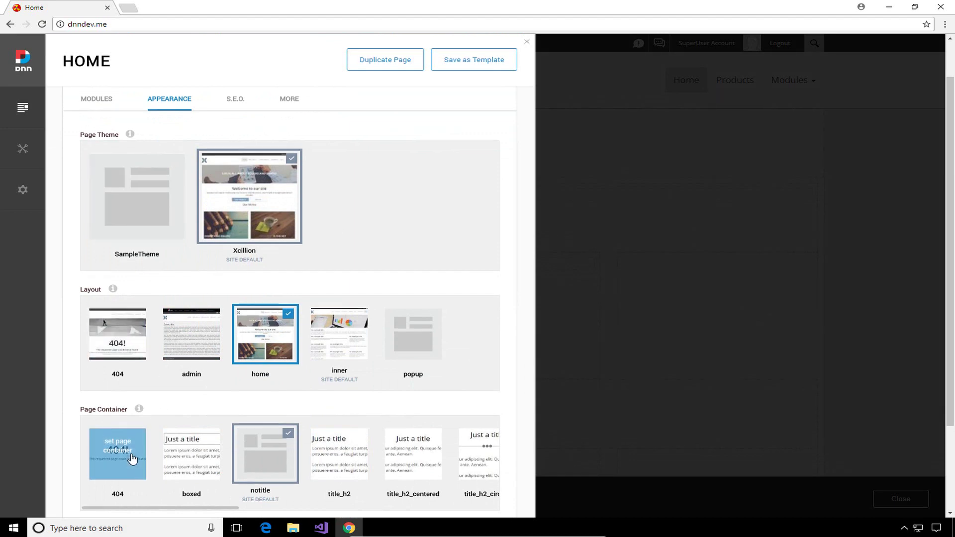
{"action": "scroll", "coordinate": [139, 292], "scroll_direction": "up", "scroll_amount": 2}
- Choose SampleTheme as the Home page theme and main as its container, keeping the home layout
{"action": "left_click", "coordinate": [156, 259]}
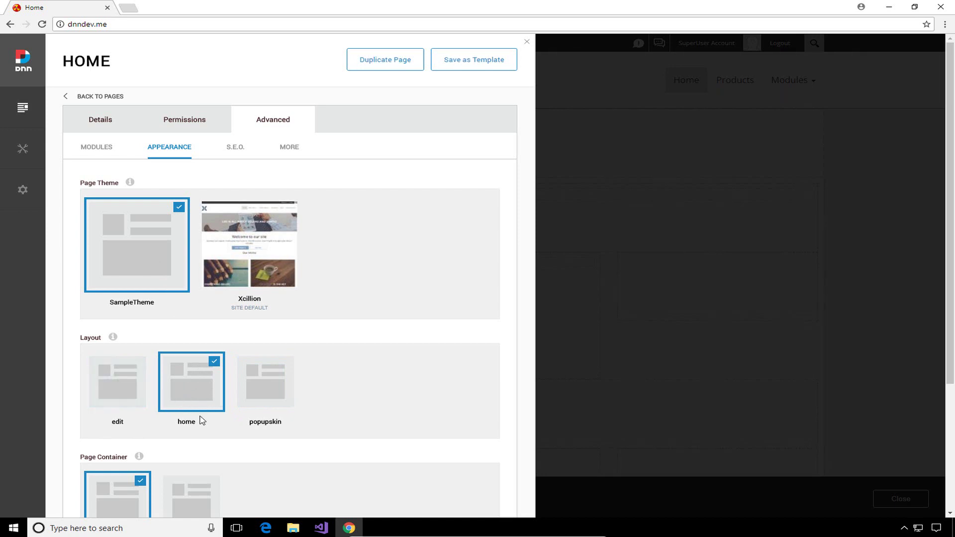
{"action": "scroll", "coordinate": [192, 397], "scroll_direction": "down", "scroll_amount": 2}
{"action": "scroll", "coordinate": [211, 385], "scroll_direction": "up", "scroll_amount": 2}
{"action": "scroll", "coordinate": [204, 395], "scroll_direction": "down", "scroll_amount": 1}
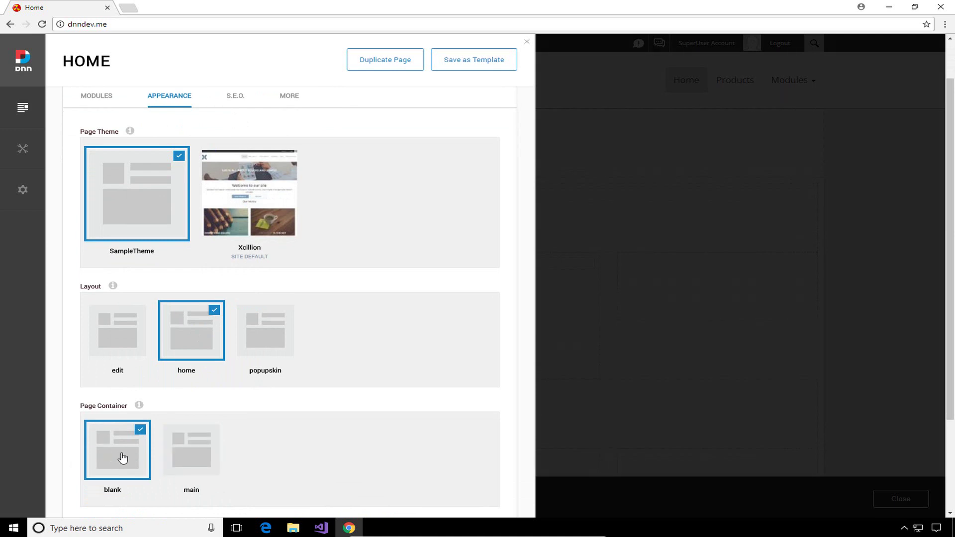
{"action": "left_click", "coordinate": [197, 460]}
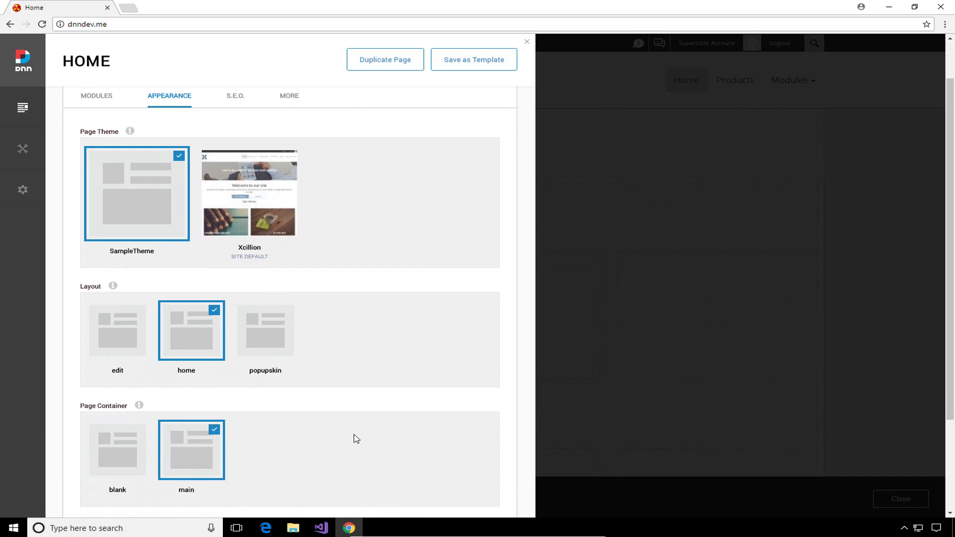
{"action": "scroll", "coordinate": [368, 398], "scroll_direction": "down", "scroll_amount": 1}
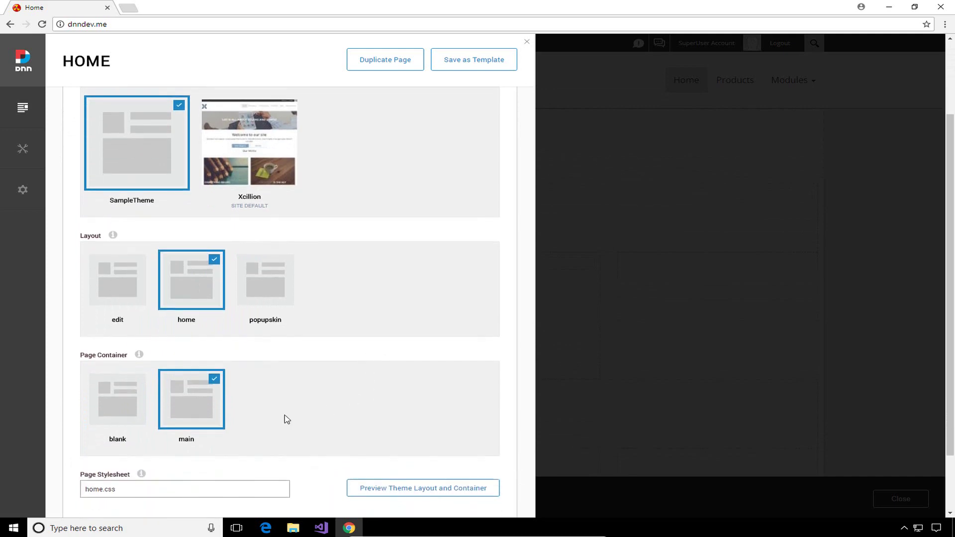
{"action": "scroll", "coordinate": [182, 400], "scroll_direction": "down", "scroll_amount": 2}
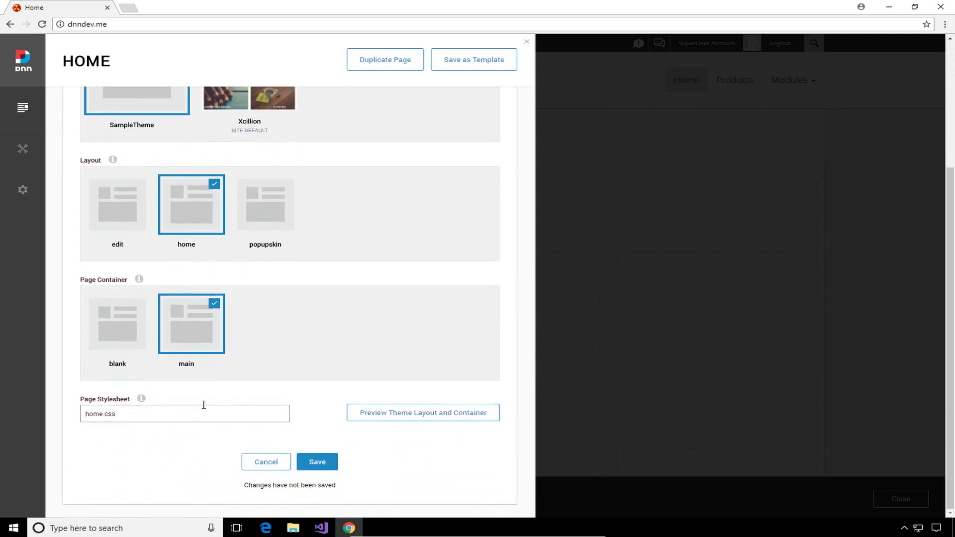
- Save the new appearance, then visit Products and return Home to see the SampleTheme design
{"action": "left_click", "coordinate": [319, 465]}
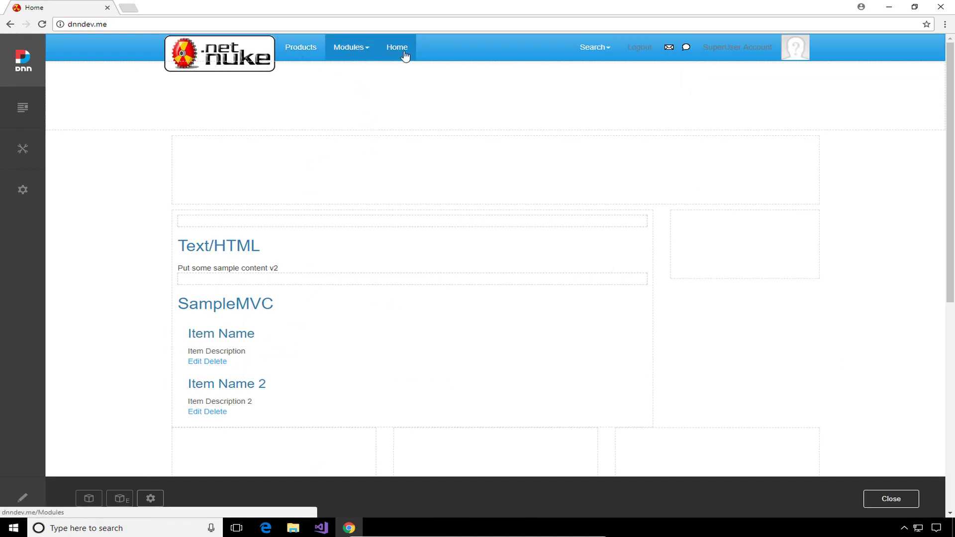
{"action": "left_click", "coordinate": [304, 47]}
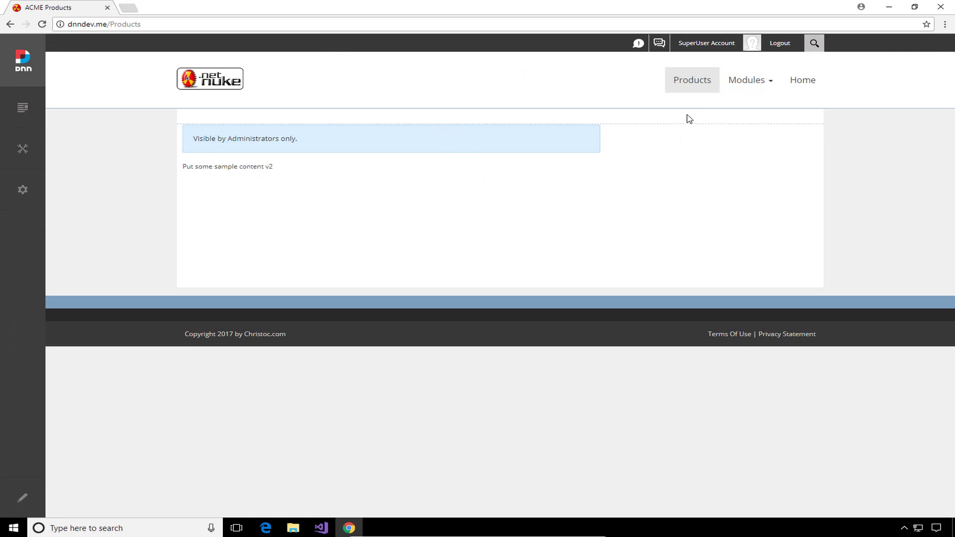
{"action": "left_click", "coordinate": [805, 89]}
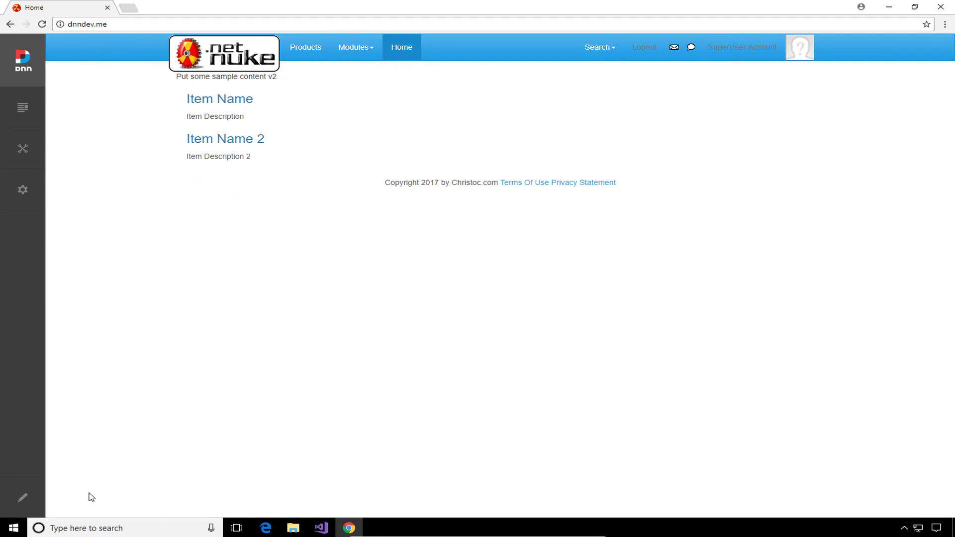
- Switch the reskinned Home page to edit mode and scroll through SampleTheme's empty panes
{"action": "left_click", "coordinate": [23, 498]}
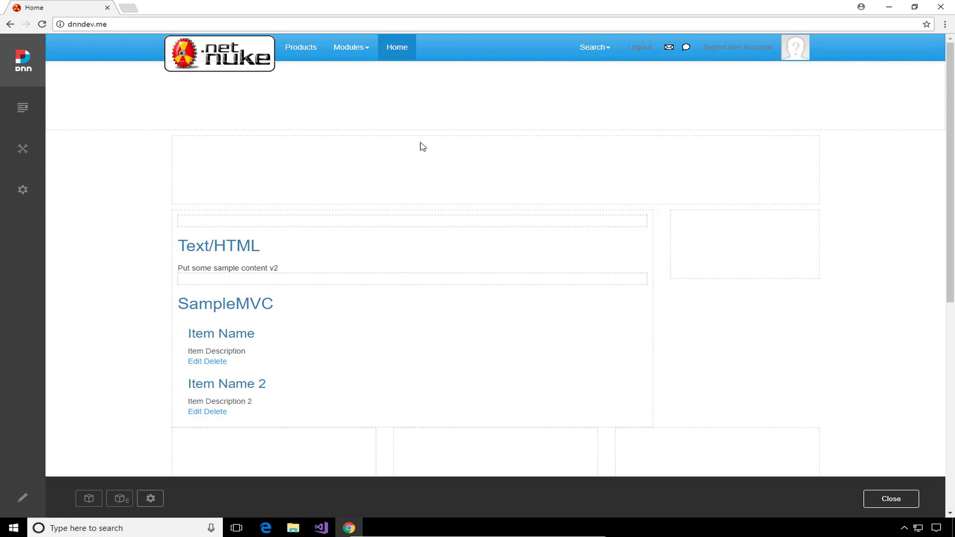
{"action": "mouse_move", "coordinate": [639, 282]}
{"action": "scroll", "coordinate": [780, 250], "scroll_direction": "down", "scroll_amount": 3}
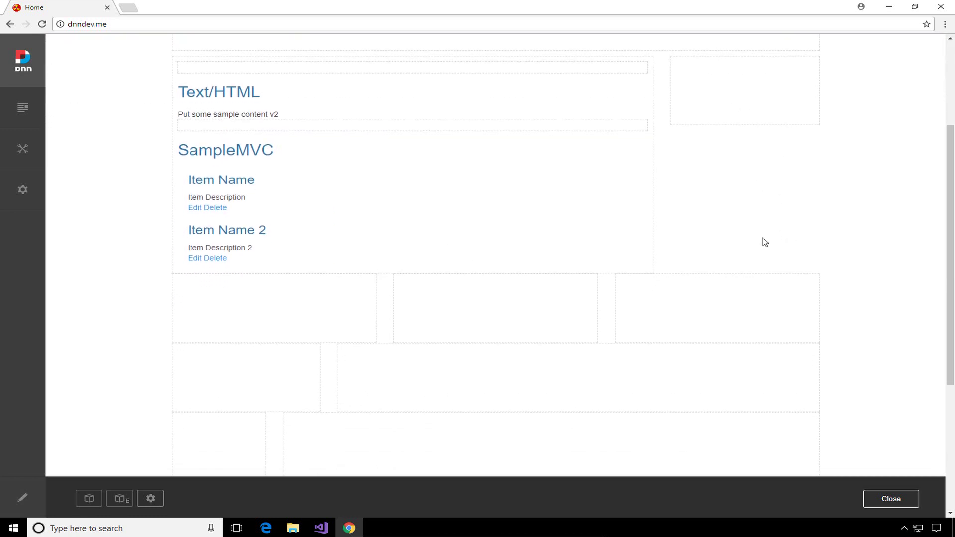
{"action": "scroll", "coordinate": [608, 306], "scroll_direction": "down", "scroll_amount": 2}
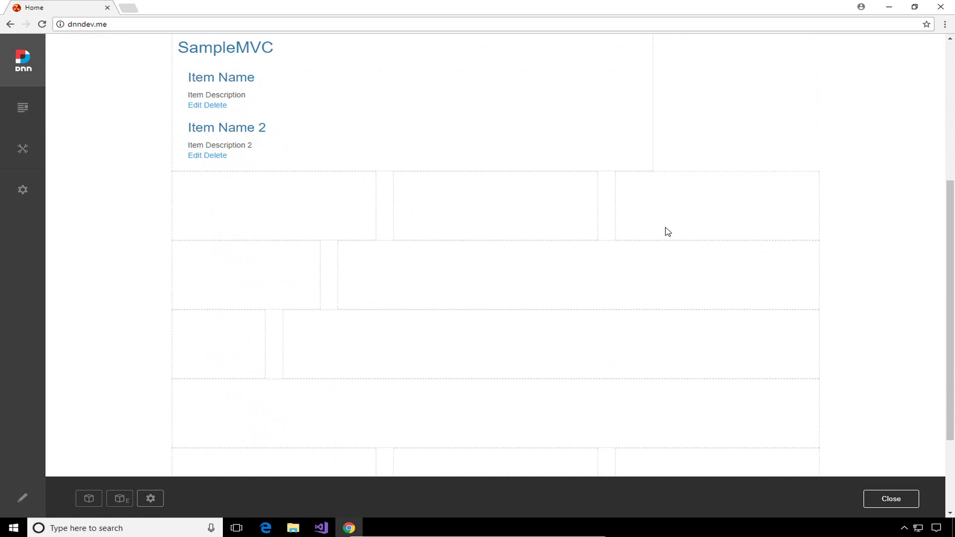
{"action": "scroll", "coordinate": [665, 231], "scroll_direction": "down", "scroll_amount": 1}
{"action": "scroll", "coordinate": [378, 224], "scroll_direction": "down", "scroll_amount": 2}
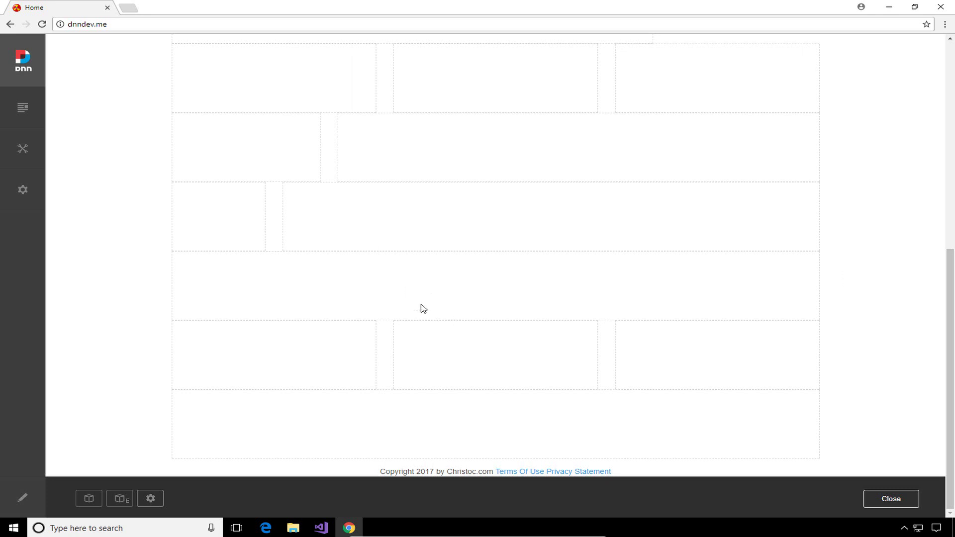
{"action": "scroll", "coordinate": [423, 309], "scroll_direction": "up", "scroll_amount": 5}
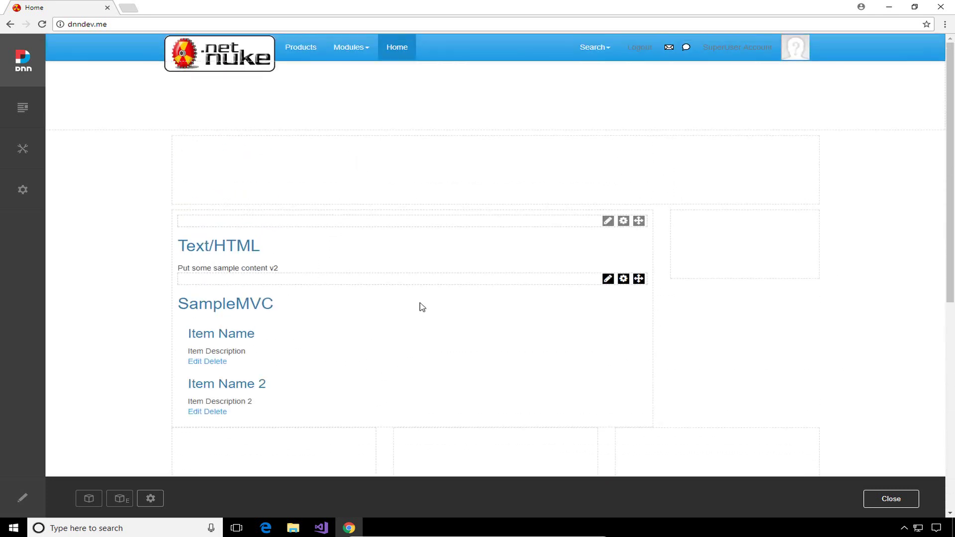